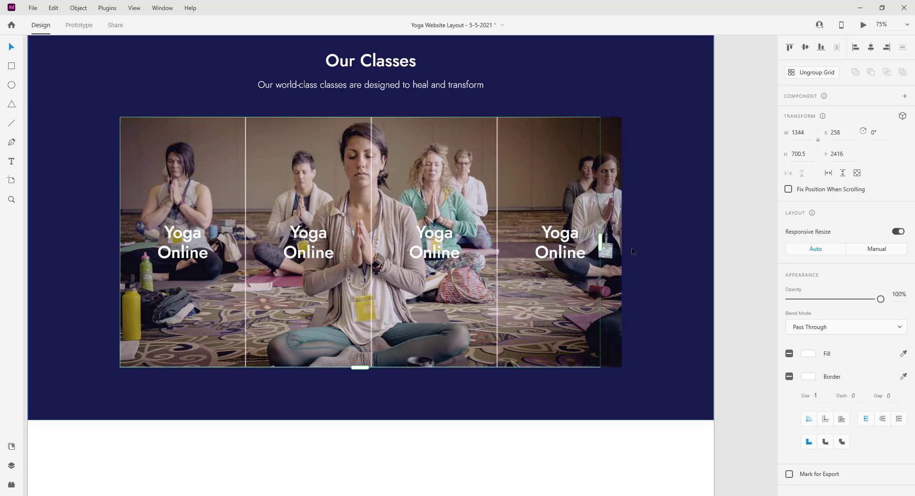
Step: Widen the repeat grid to the photo's full width and retitle columns two to four Personal Training, Outdoor Class and Indoor Class
drag(600, 238, 621, 241)
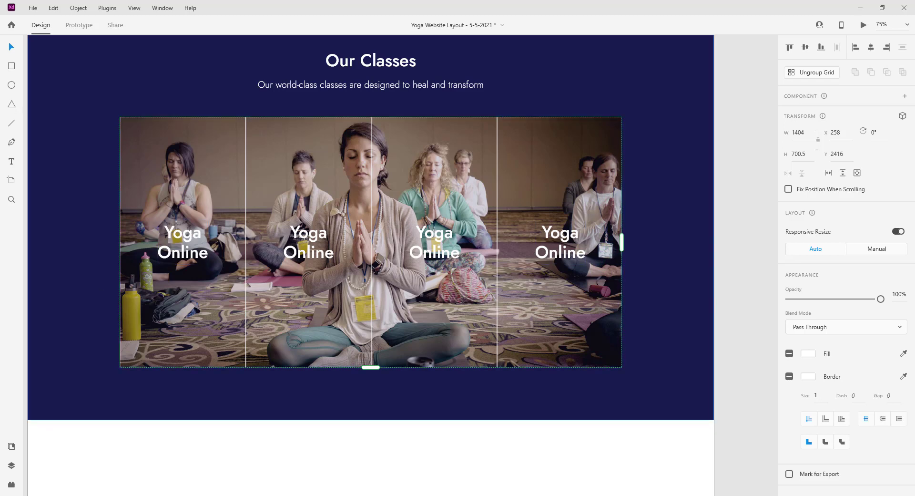
double_click(313, 240)
double_click(313, 237)
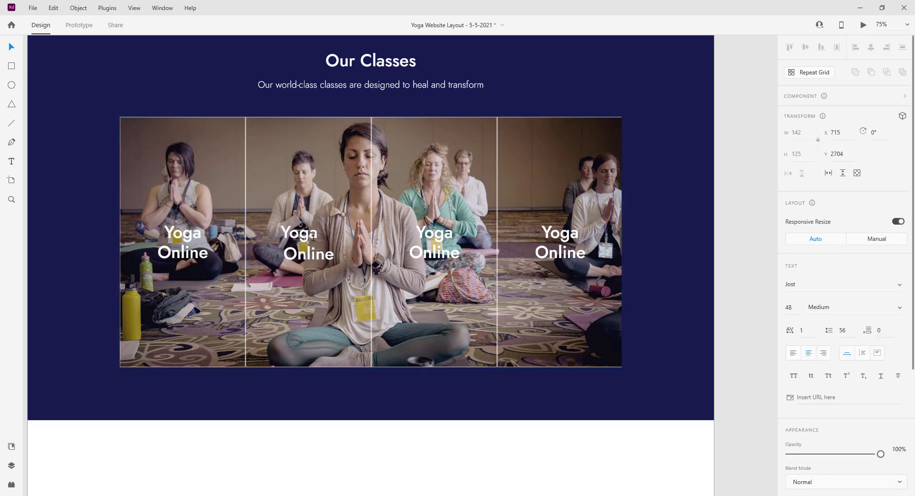
key(ctrl+a)
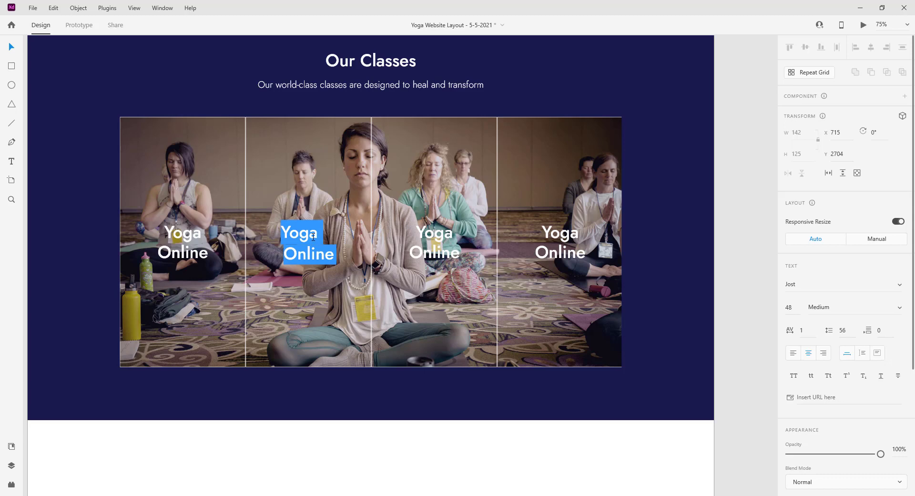
click(10, 47)
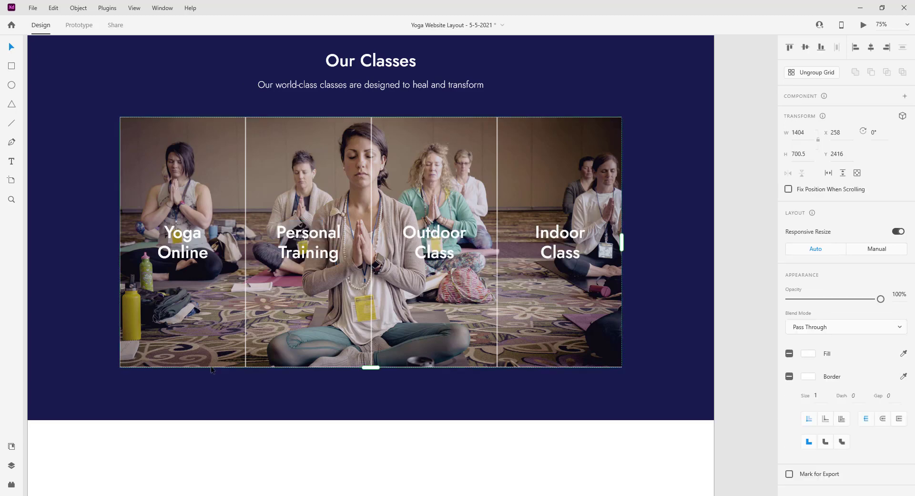
Step: Remove the white-bordered rectangle from the columns of the classes repeat grid
double_click(206, 366)
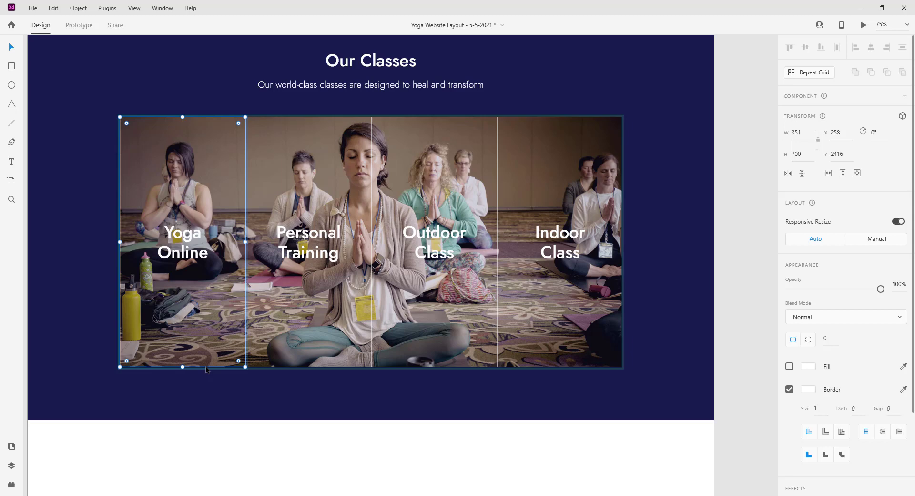
click(206, 370)
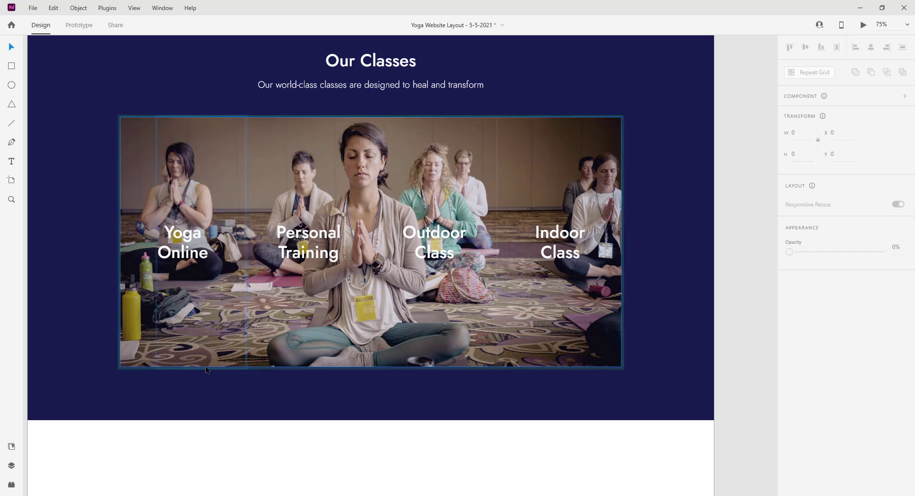
click(316, 417)
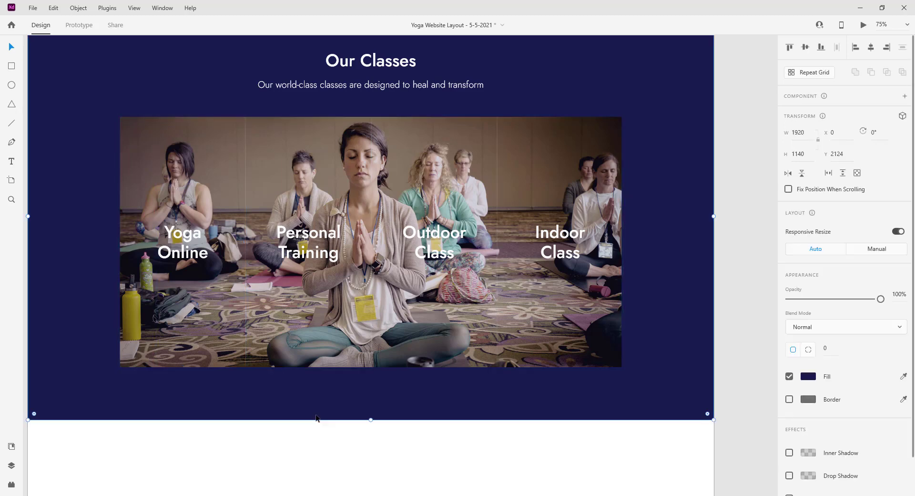
click(245, 145)
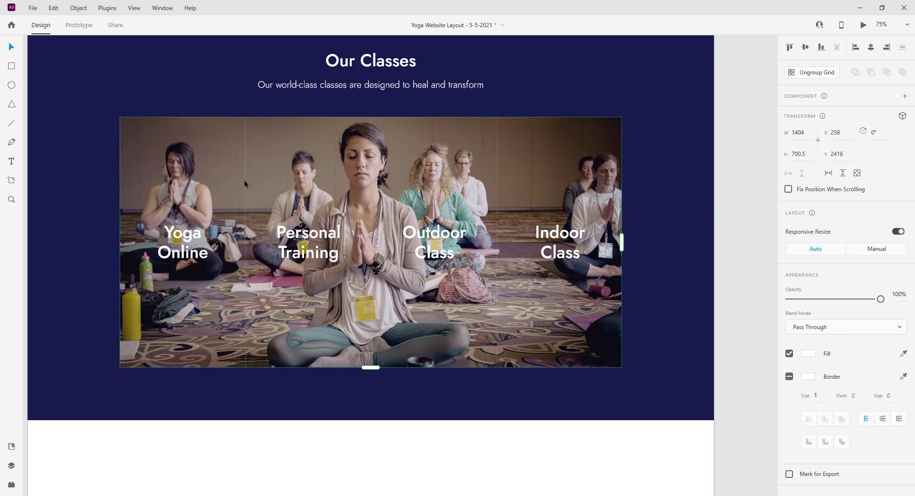
Step: Extend the navy section background to about 1276 high and place a Button component labelled "All Classes" below the photo
mouse_move(395, 177)
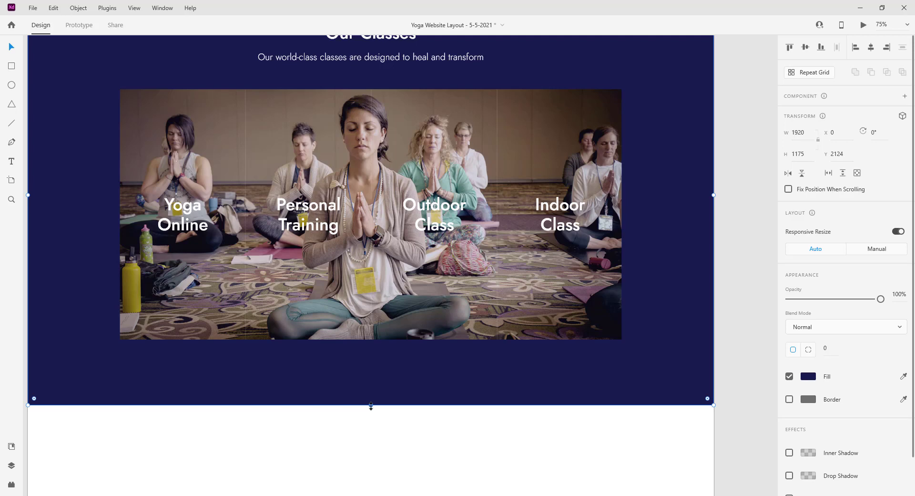
drag(371, 406, 371, 440)
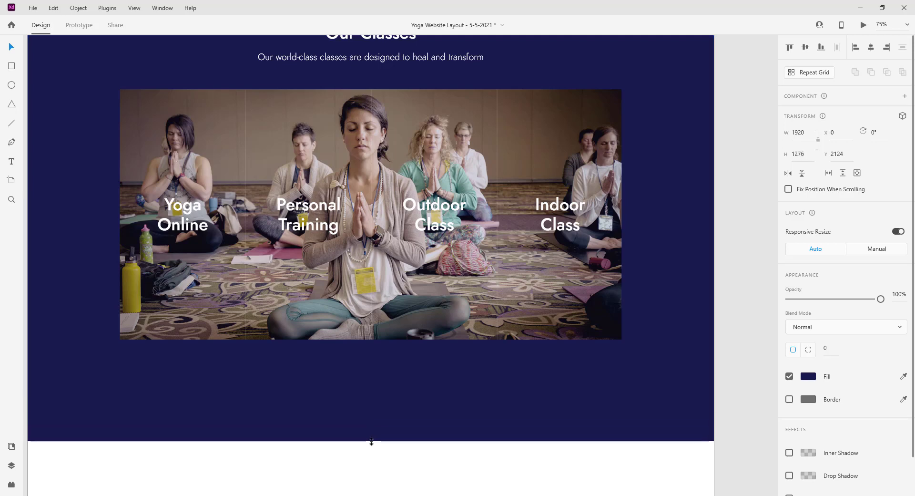
click(13, 447)
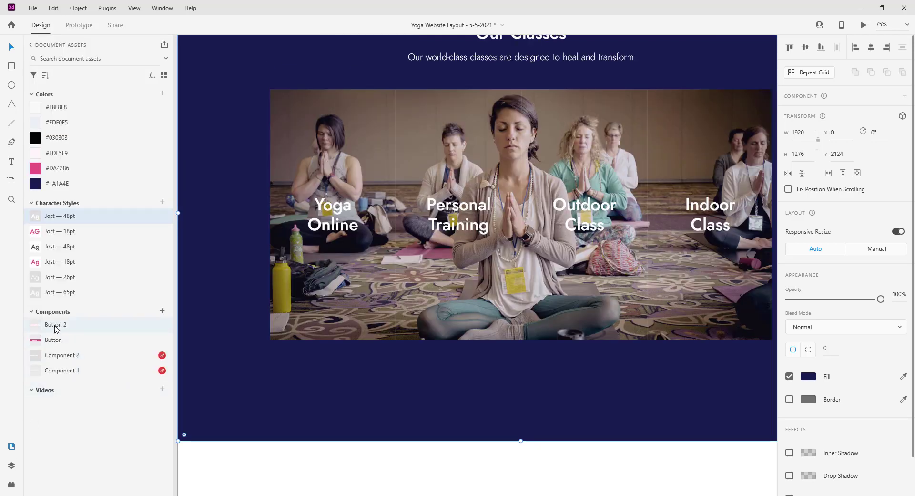
drag(54, 339, 438, 355)
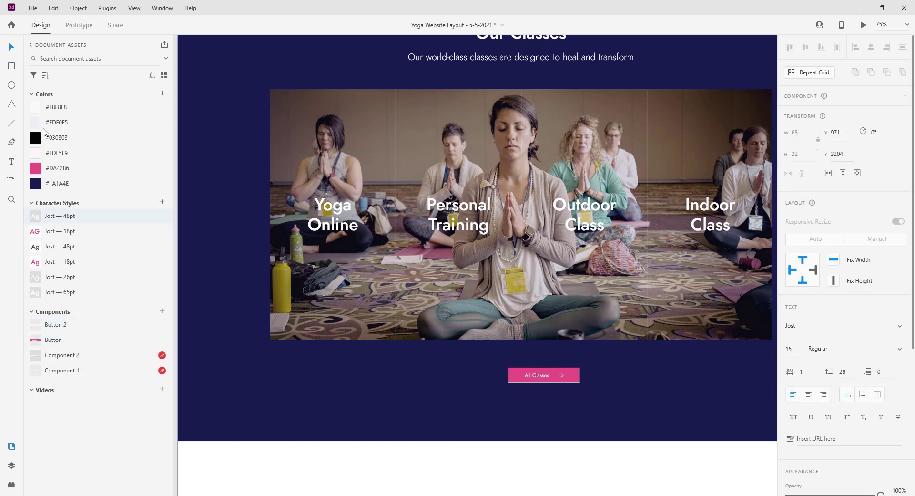
click(11, 48)
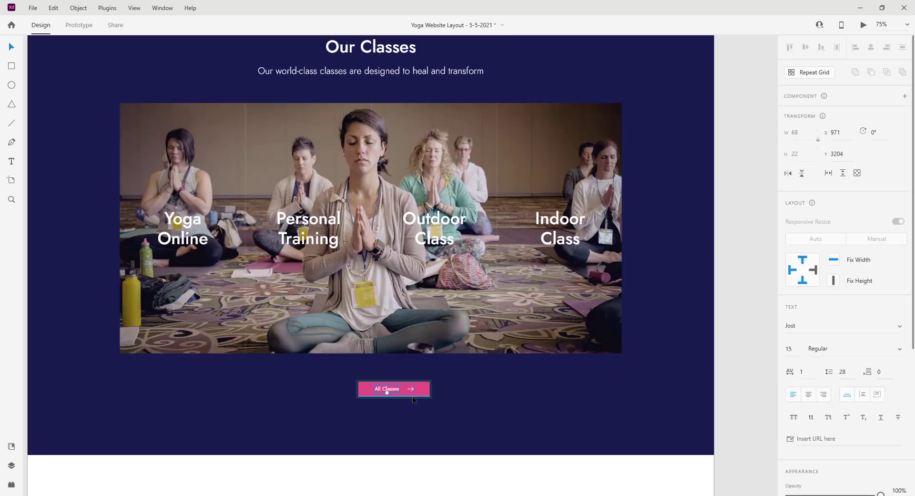
Step: Centre the All Classes button horizontally on the navy section background
scroll(414, 399, up, 1)
click(435, 402)
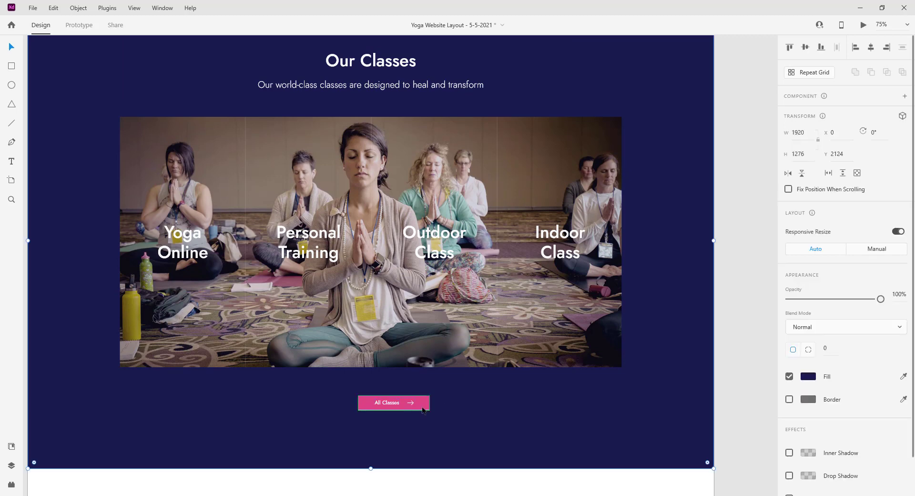
click(359, 396)
shift+click(489, 394)
drag(64, 124, 75, 190)
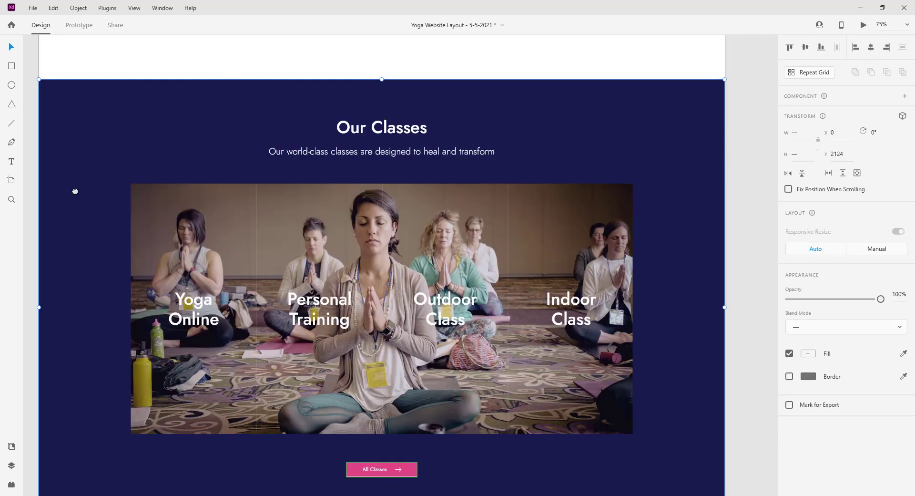
Step: Add vertical artboard guides at X 960 and halfway between the artboard's centre and its right edge
key(ctrl+minus)
click(157, 111)
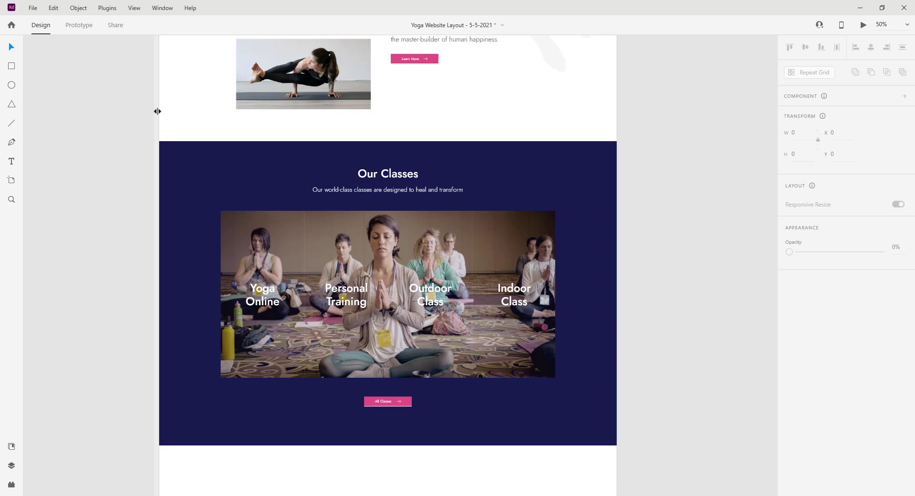
click(157, 111)
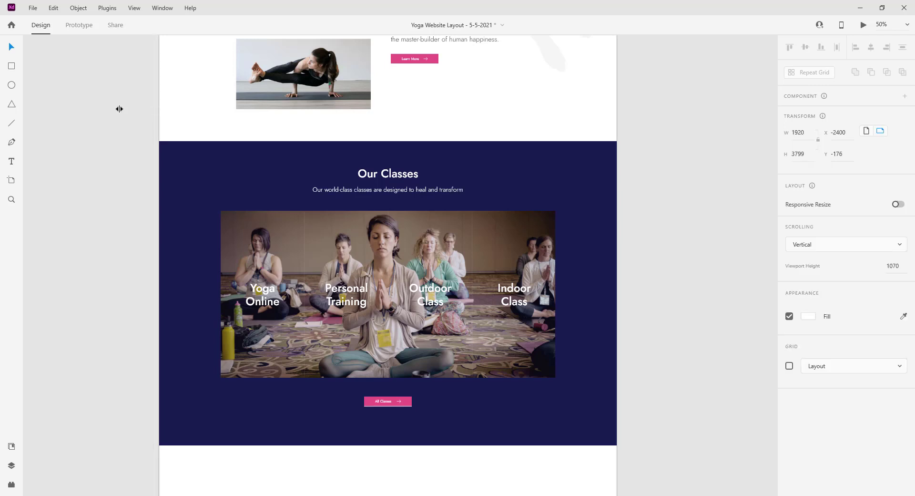
drag(157, 111, 388, 127)
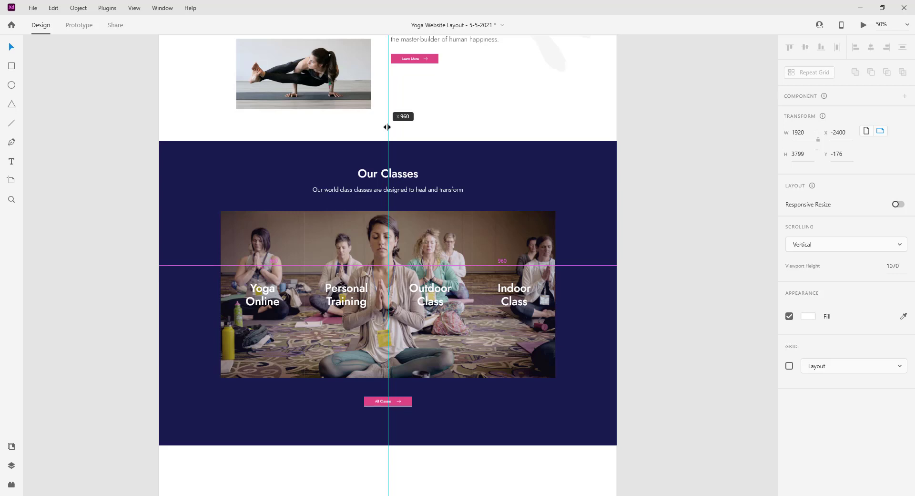
drag(387, 126, 387, 127)
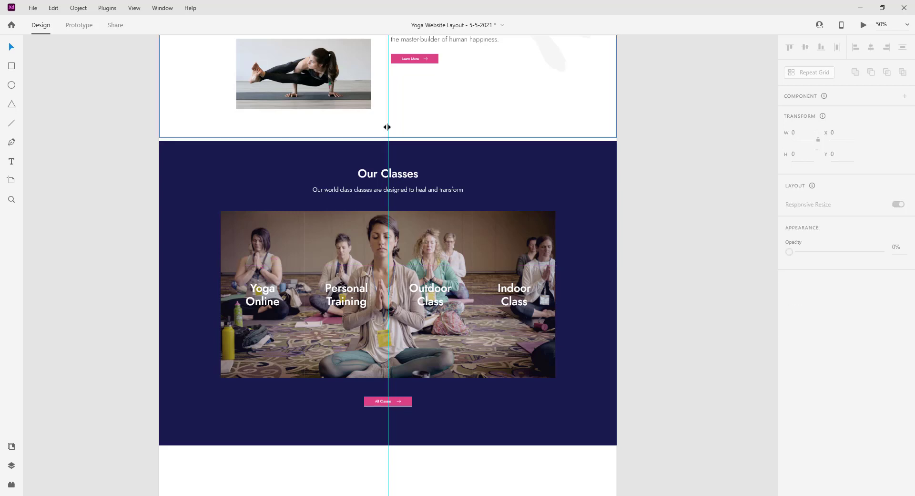
scroll(159, 141, up, 1)
drag(158, 141, 501, 165)
scroll(545, 361, up, 2)
Step: Draw a wavy Pen path at about Y 2075 across the artboard above the navy section, with a smooth point at the centre guide
key(ctrl+plus)
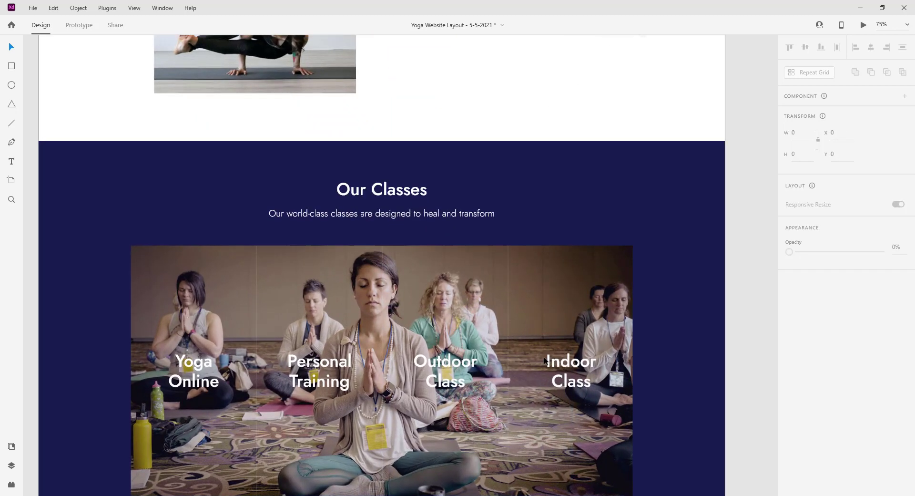
scroll(545, 360, up, 2)
key(p)
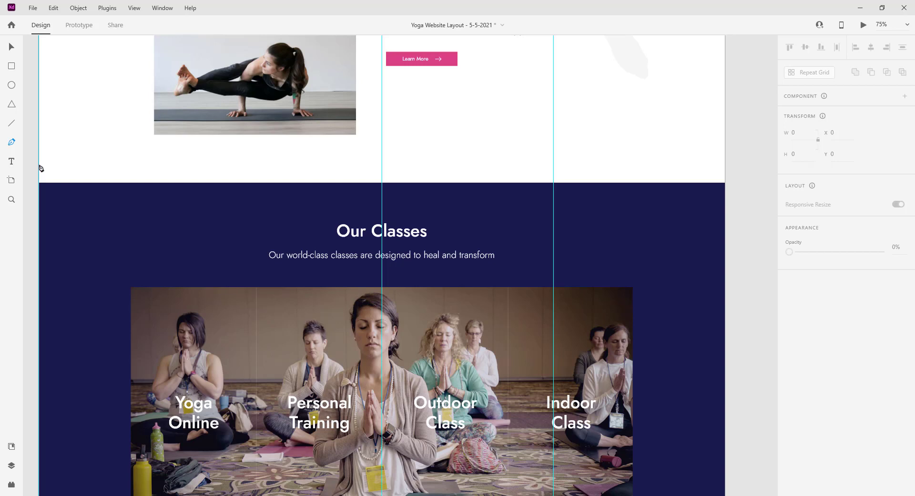
click(39, 165)
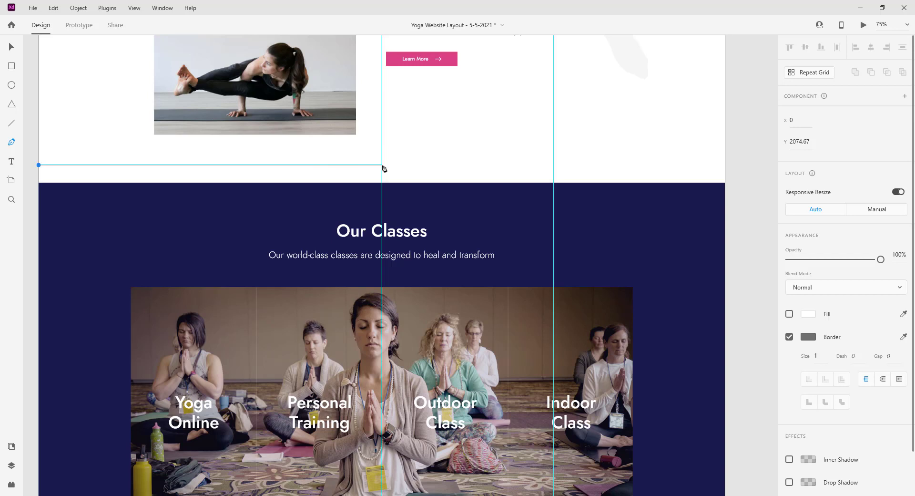
drag(382, 165, 554, 184)
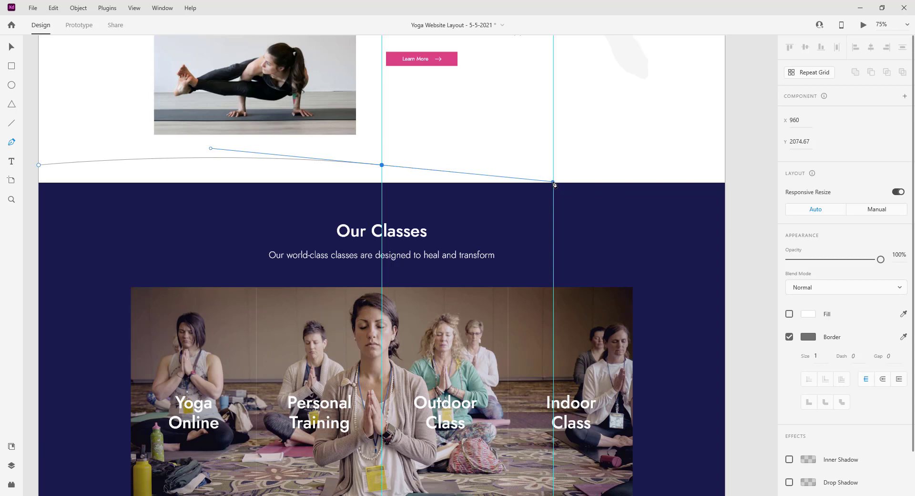
drag(554, 184, 554, 184)
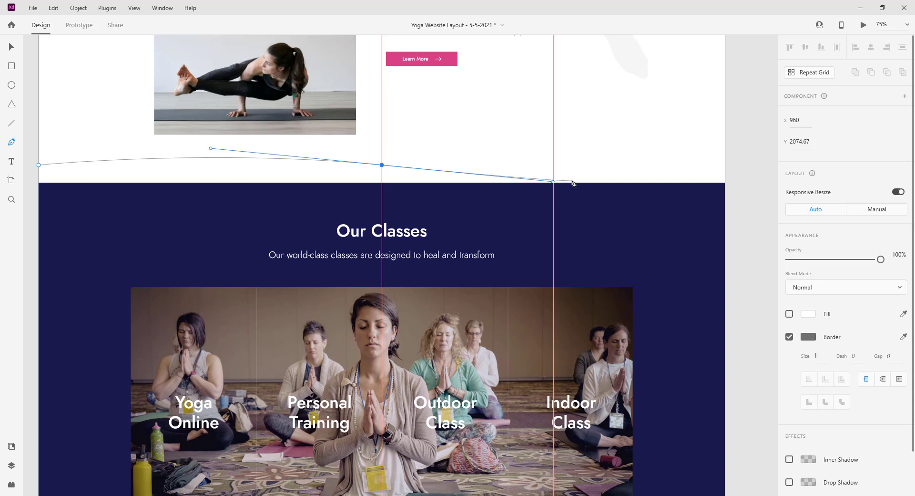
click(724, 166)
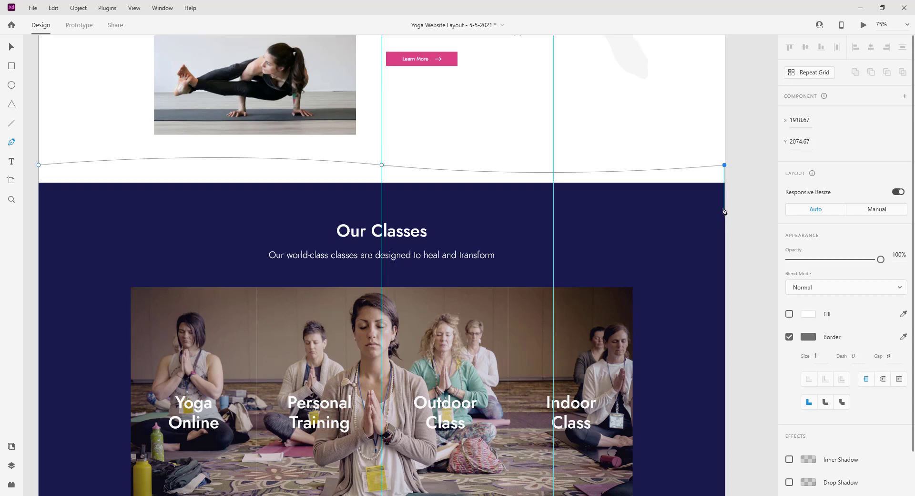
Step: Extend the wavy path down to about Y 2196, back across to the artboard's left edge, and close it at its starting point
click(724, 210)
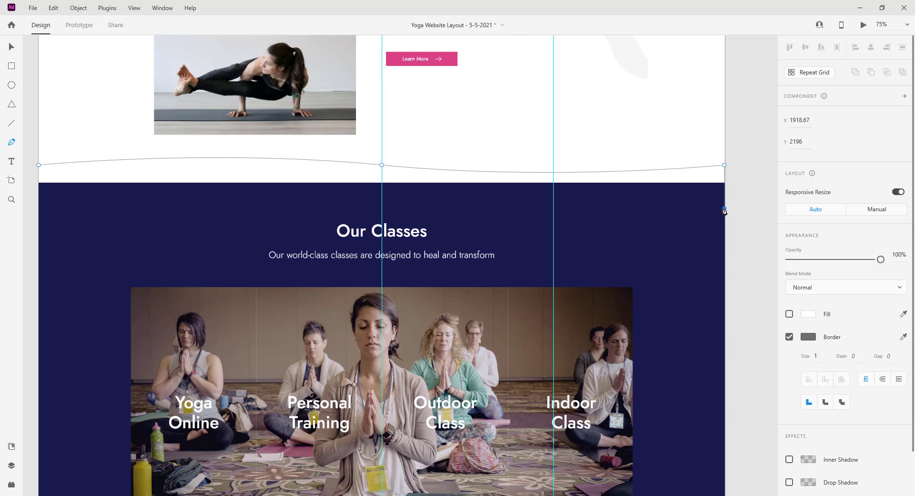
click(39, 209)
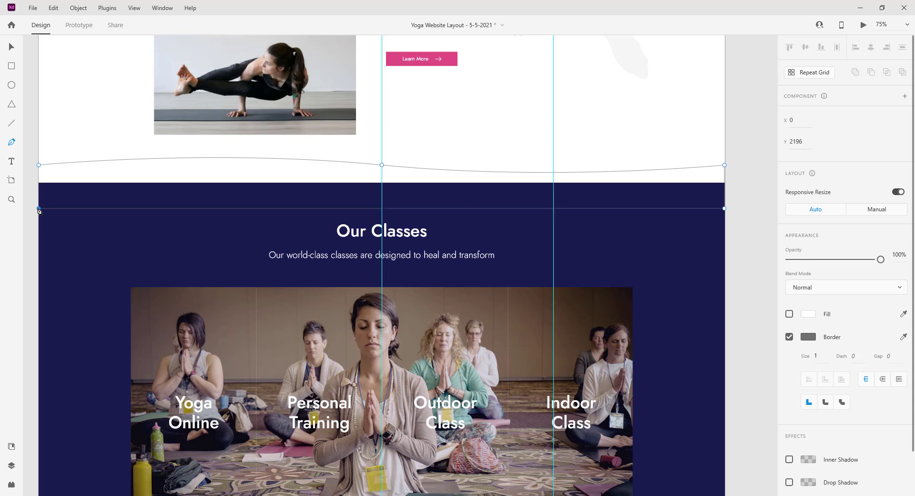
click(38, 165)
key(Escape)
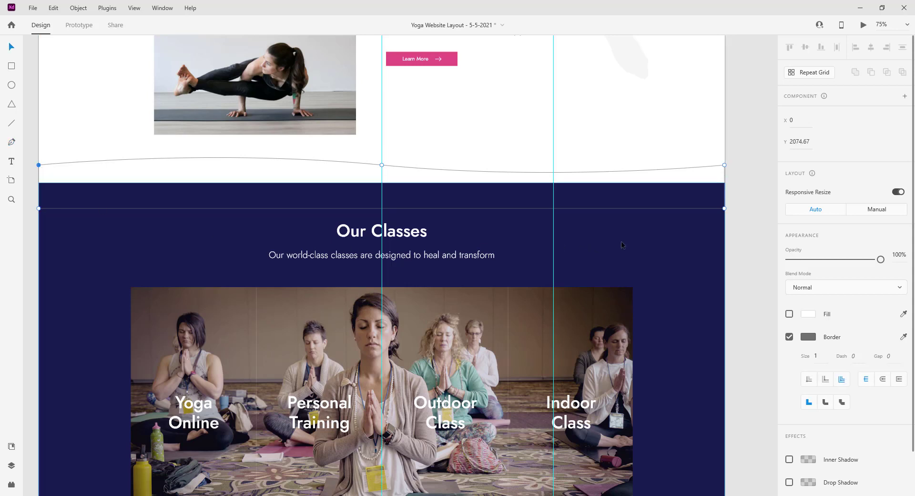
Step: Fill the wave shape with the saved navy colour #1A1A4E and turn off its border
click(790, 314)
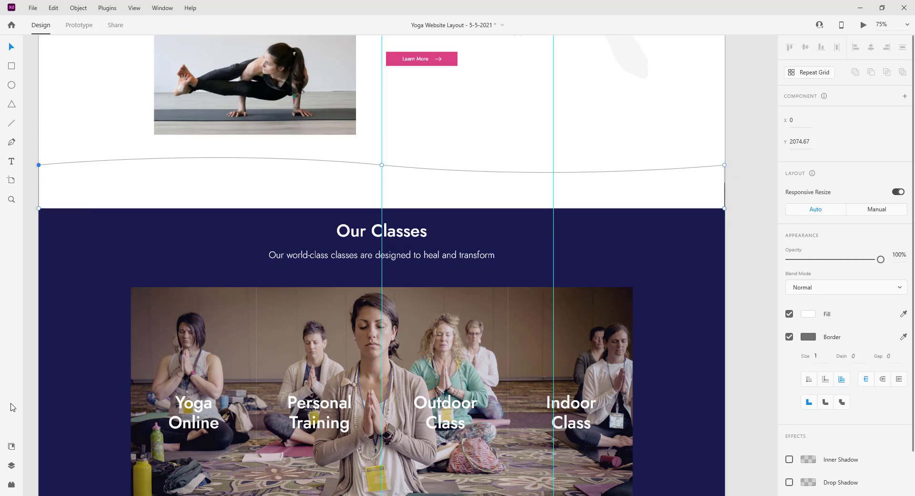
click(11, 451)
click(54, 183)
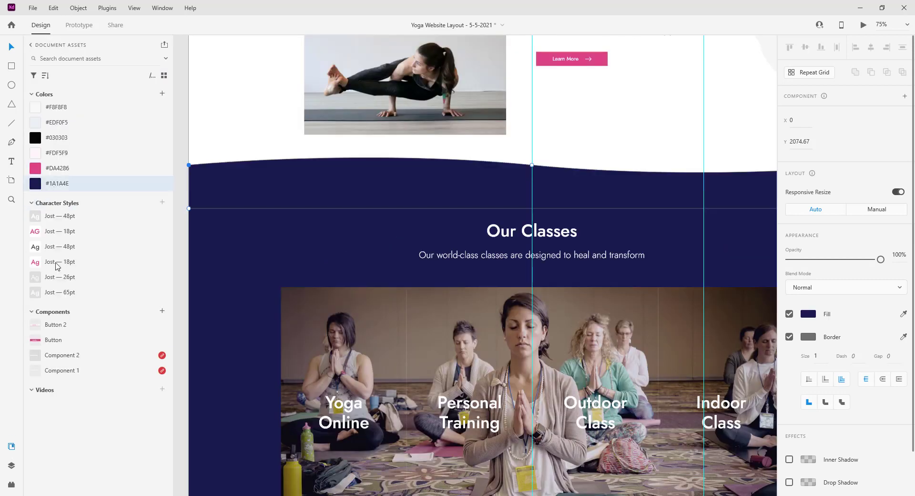
click(13, 449)
click(789, 336)
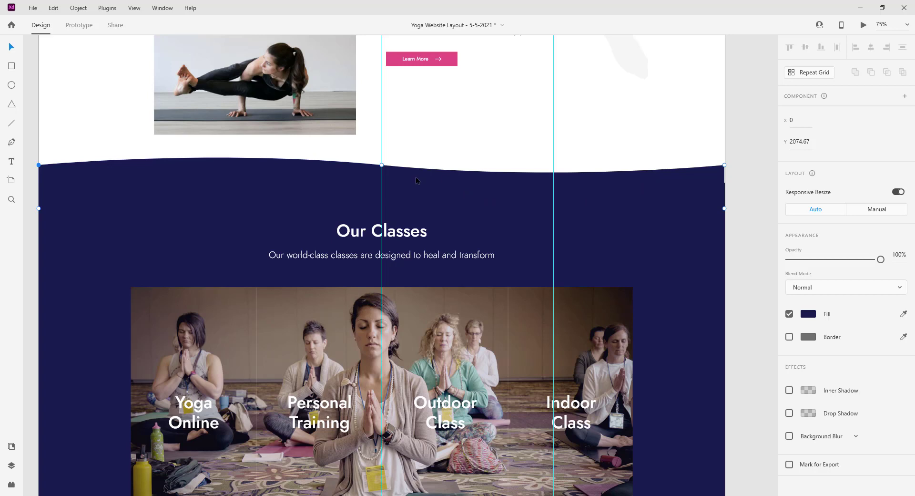
Step: Deepen the wave by lowering the centre point's curve handle on the second guide to about Y 2141
click(382, 165)
click(382, 165)
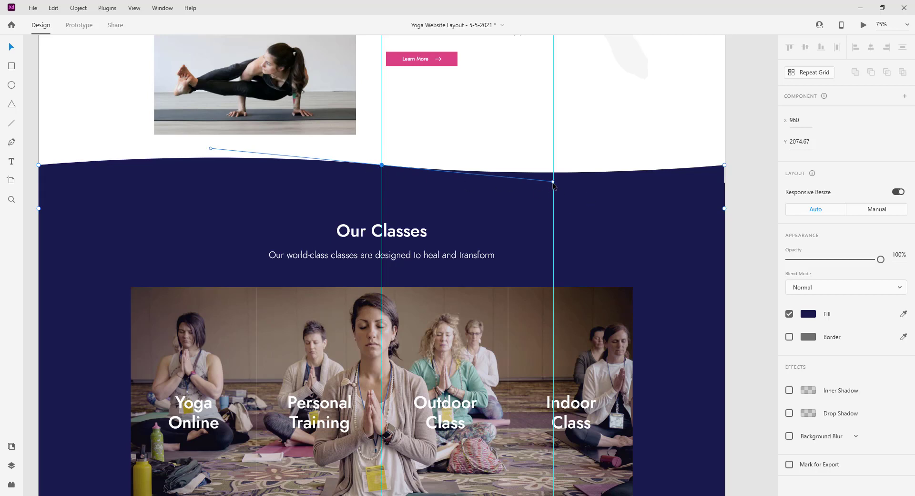
mouse_move(553, 183)
mouse_down()
mouse_move(555, 200)
mouse_move(555, 151)
mouse_move(553, 191)
mouse_up()
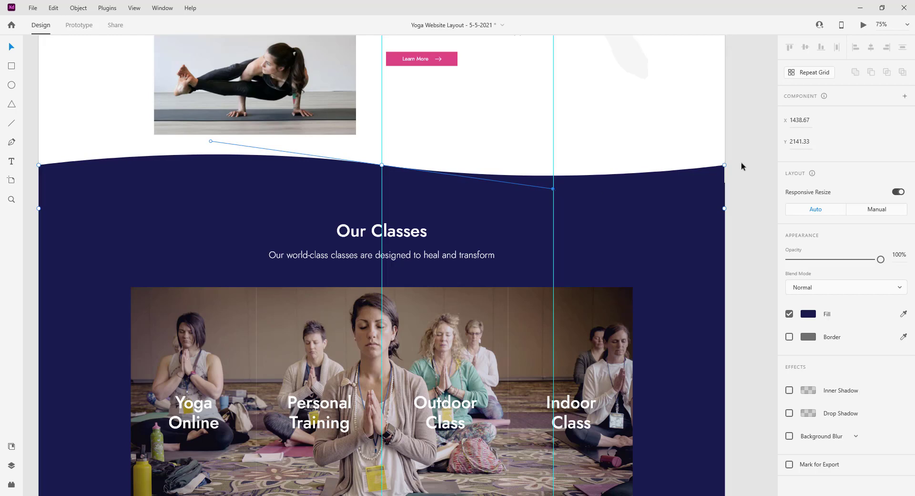
key(Escape)
scroll(613, 190, down, 5)
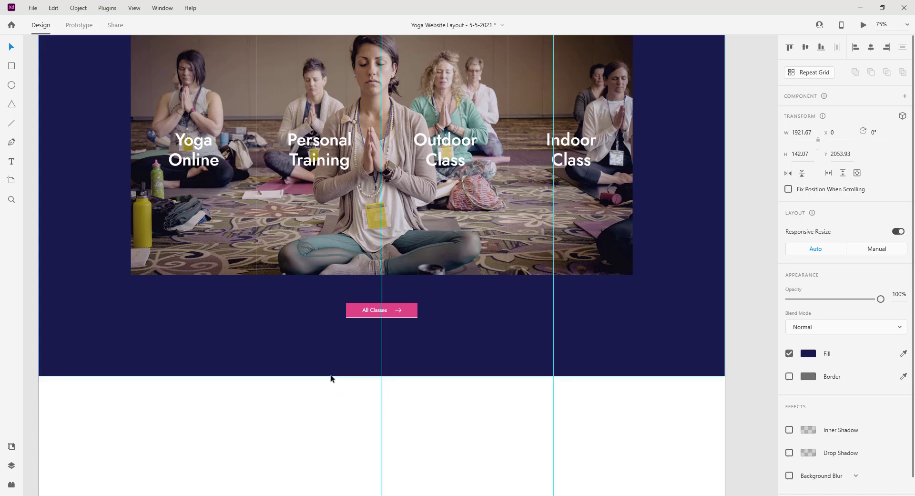
scroll(330, 377, up, 5)
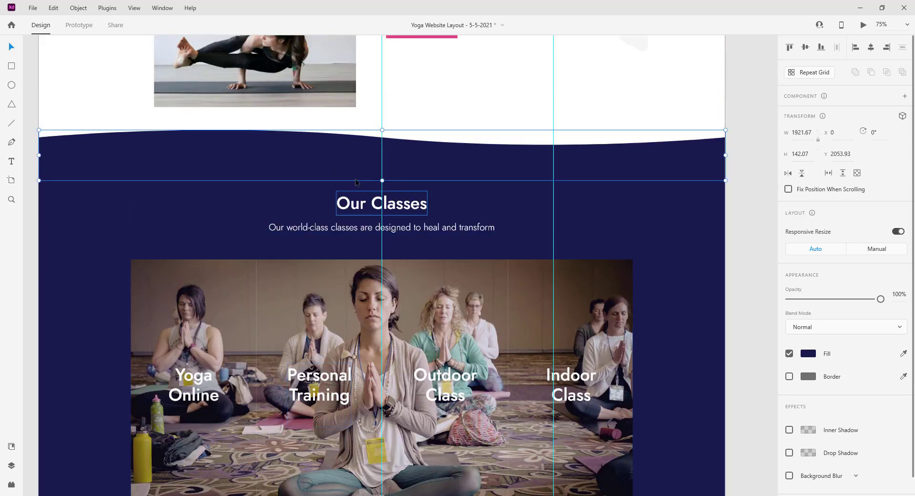
Step: Duplicate the wave path along the upper edge of the navy Our Classes section
click(12, 466)
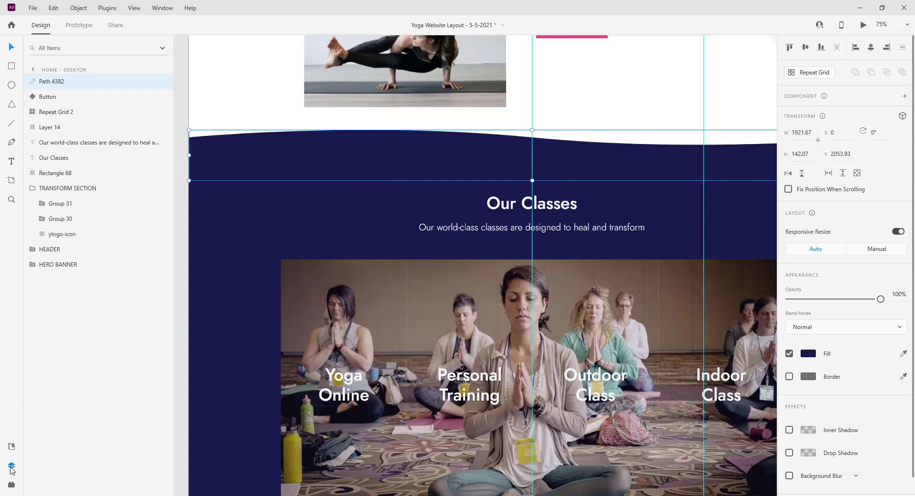
right_click(60, 81)
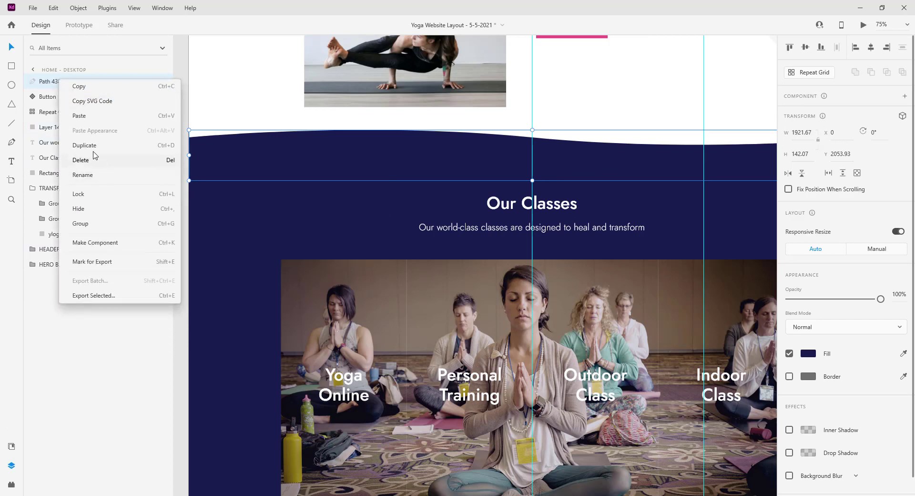
click(93, 146)
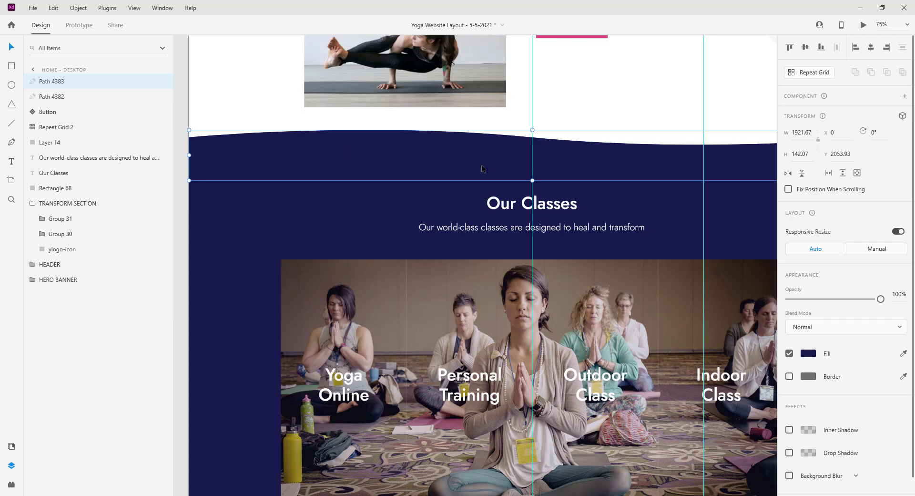
click(12, 465)
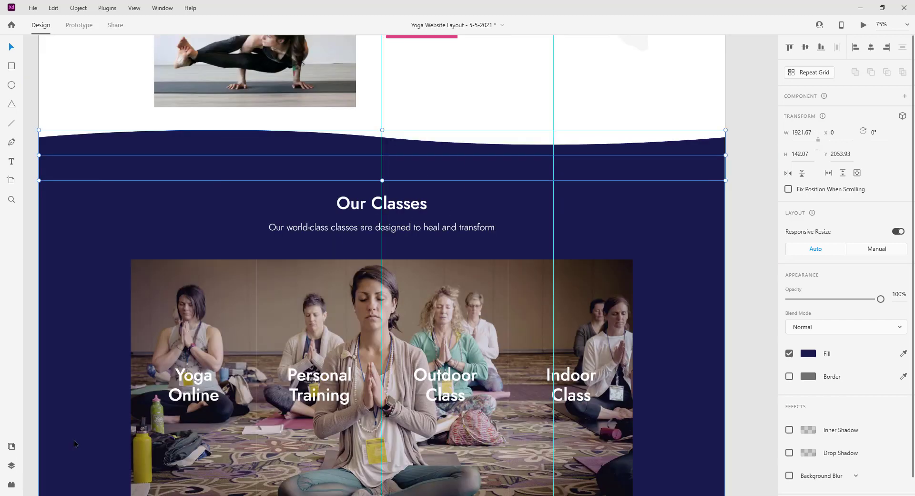
Step: Align the duplicated wave to the bottom edge of the navy background rectangle
scroll(75, 444, down, 5)
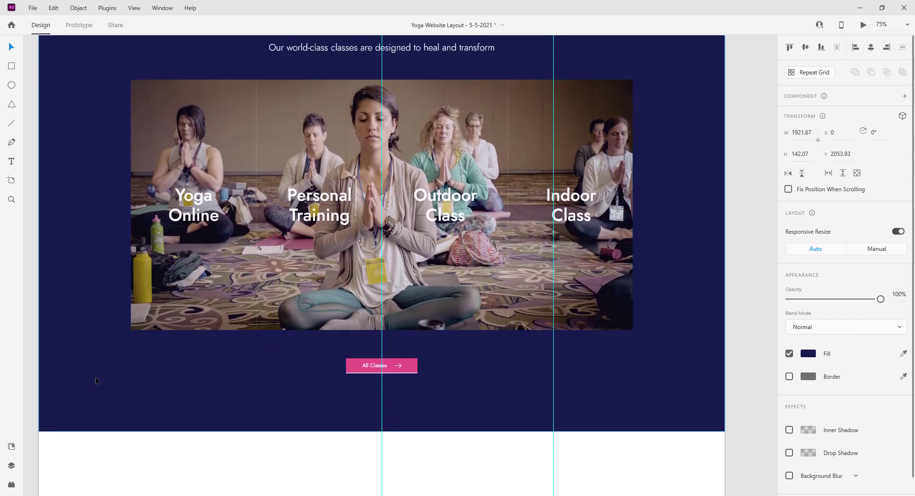
shift+click(97, 381)
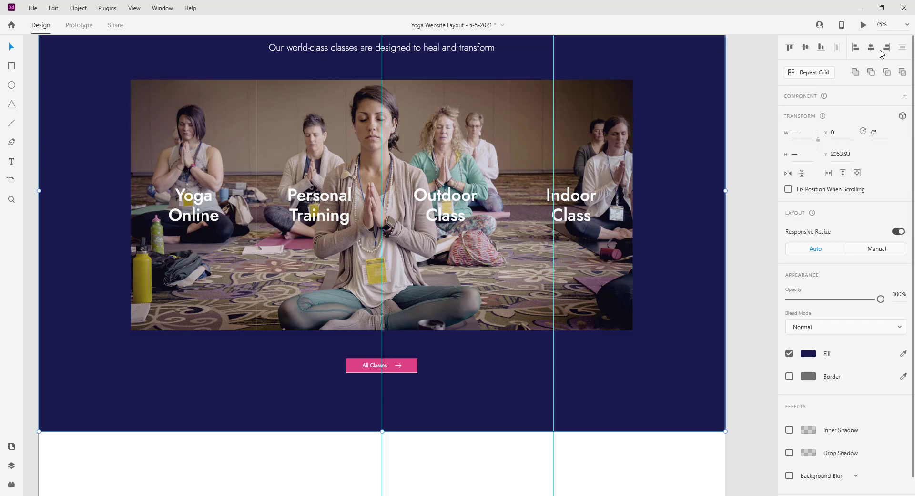
scroll(749, 142, up, 8)
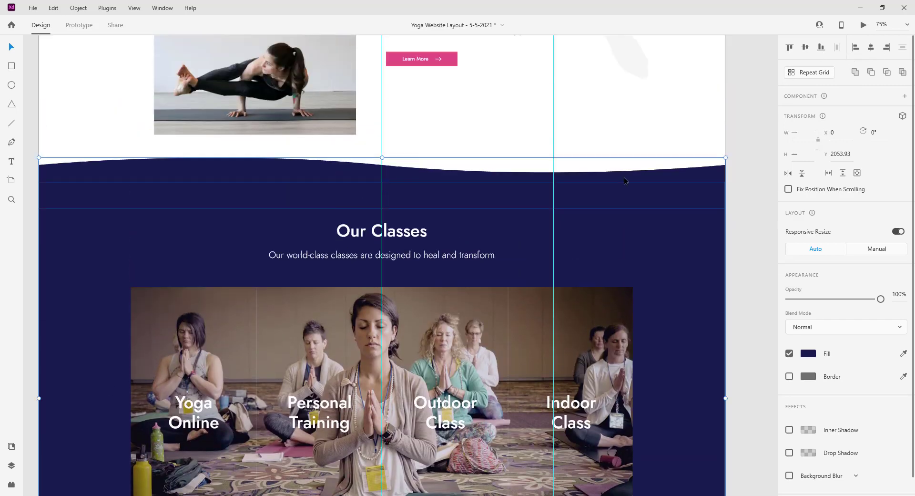
click(750, 142)
click(633, 261)
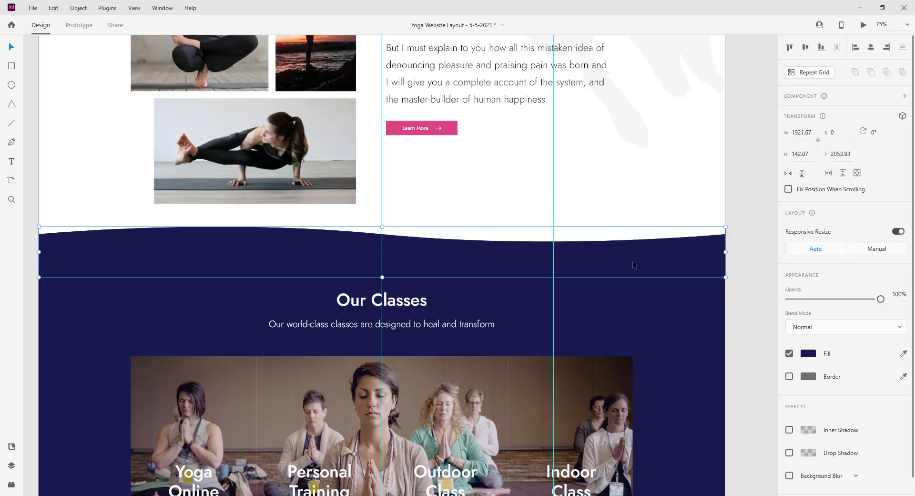
scroll(676, 324, down, 5)
shift+click(681, 319)
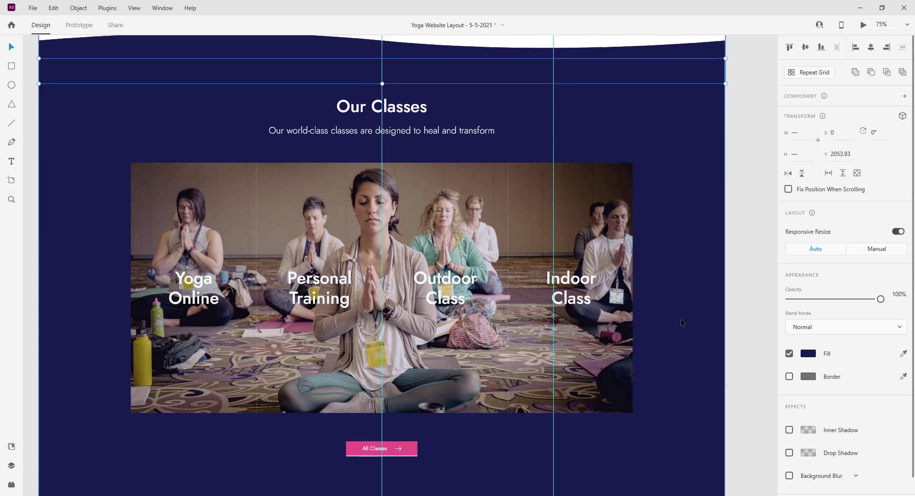
click(820, 47)
scroll(647, 263, down, 4)
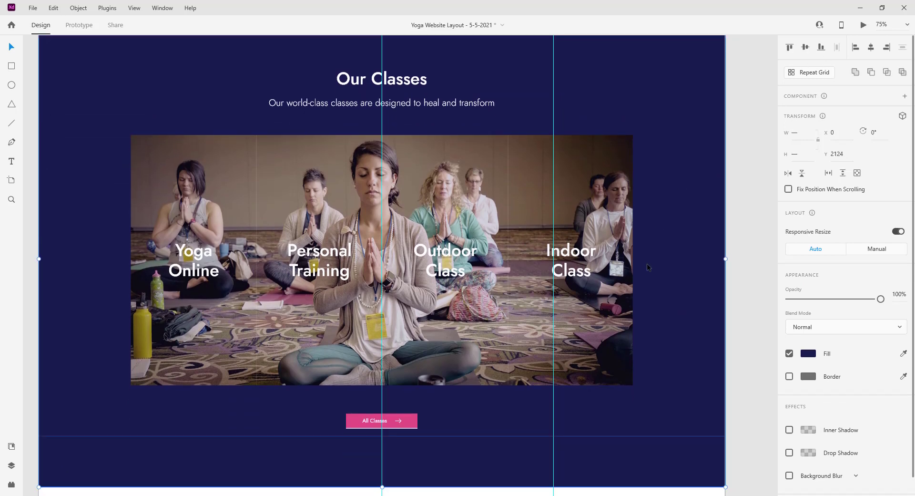
Step: Move the duplicated wave down to Y 3428, just below the navy rectangle
click(447, 357)
click(443, 329)
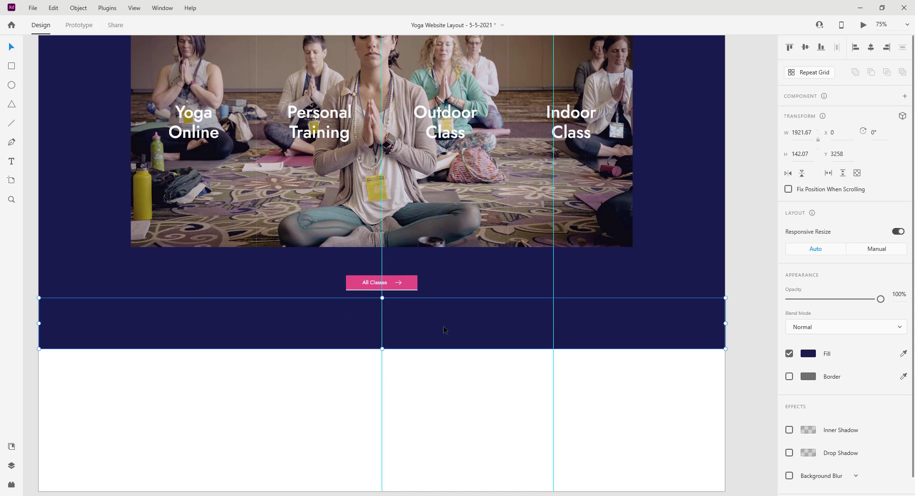
key(shift+Down)
key(shift+Down)
key(shift+Down)
key(shift+Down)
key(shift+Down)
key(shift+Down)
key(shift+Down)
key(shift+Down)
key(shift+Down)
key(shift+Down)
key(shift+Down)
key(shift+Down)
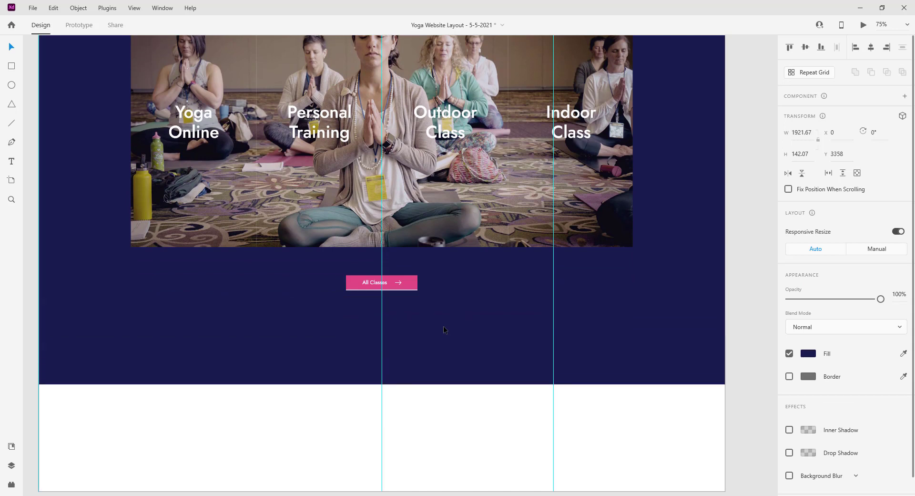
key(shift+Down)
key(shift+Down)
key(shift+Down)
key(shift+Down)
key(shift+Down)
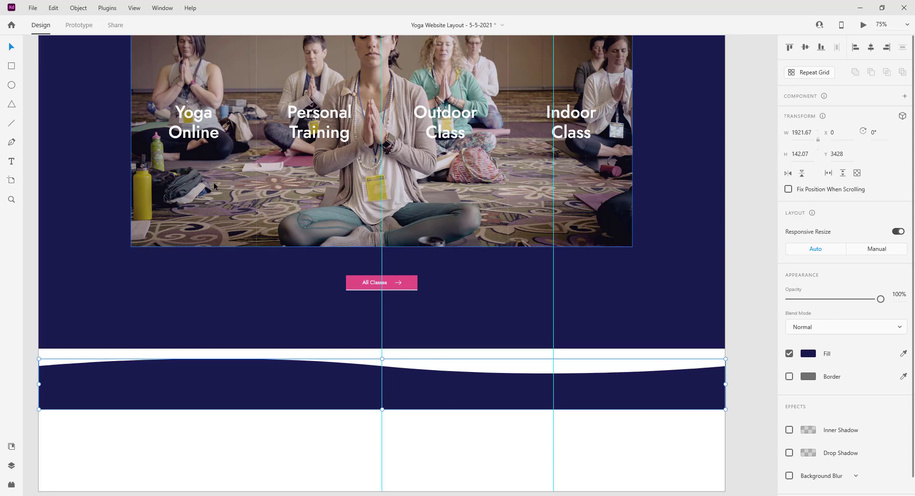
Step: Flip the lower wave both vertically and horizontally
click(78, 7)
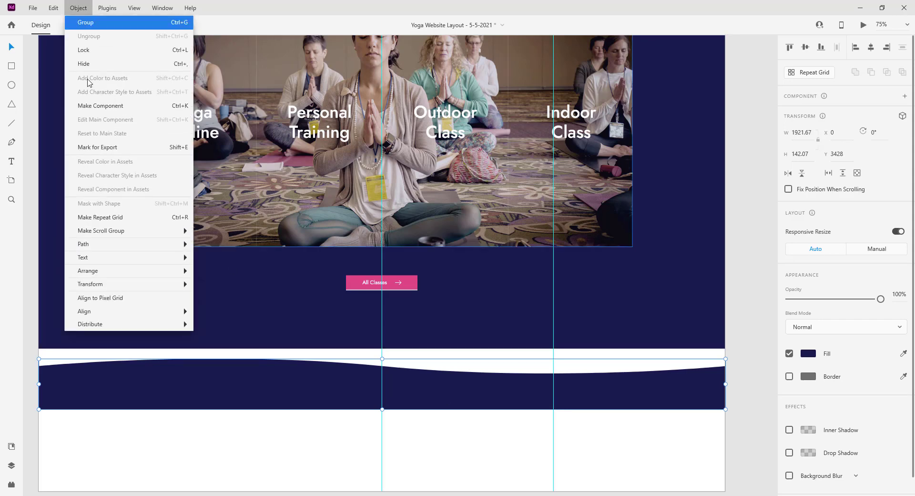
mouse_move(159, 285)
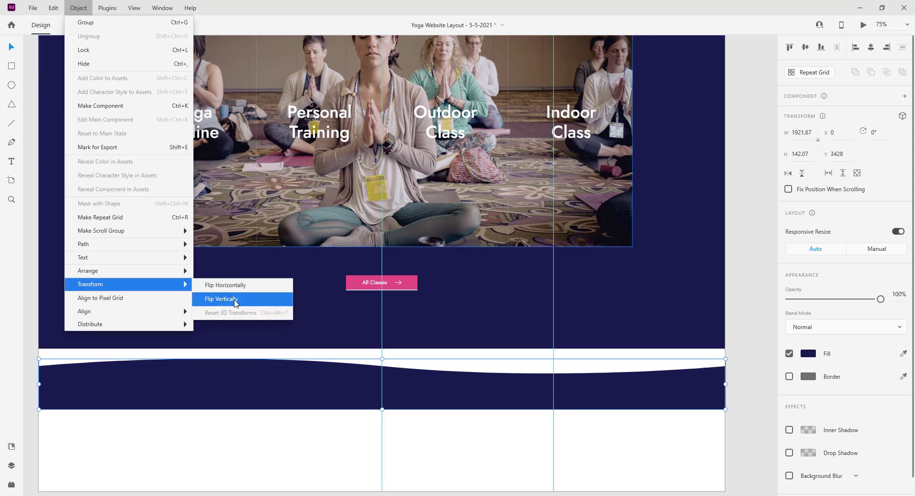
click(235, 301)
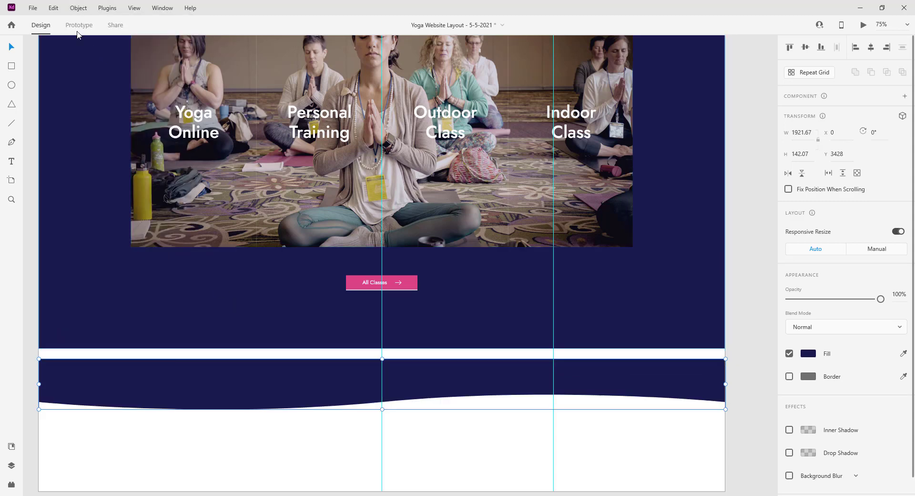
click(78, 7)
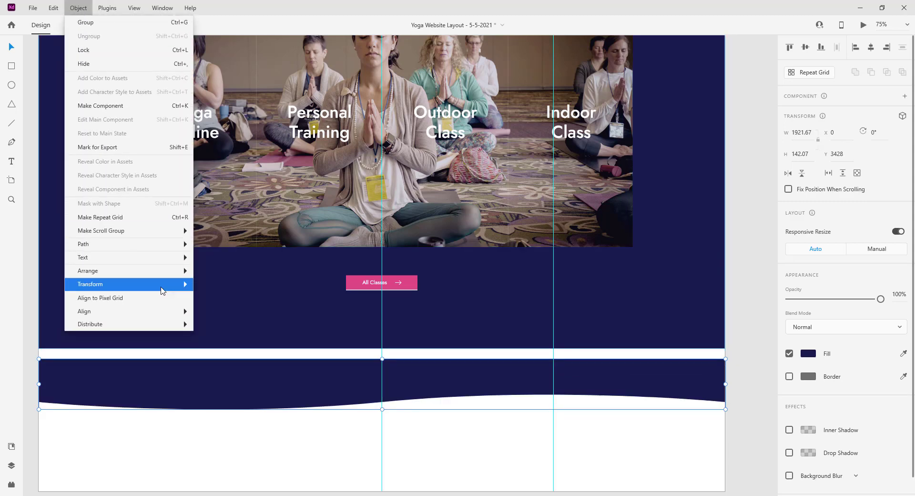
mouse_move(162, 284)
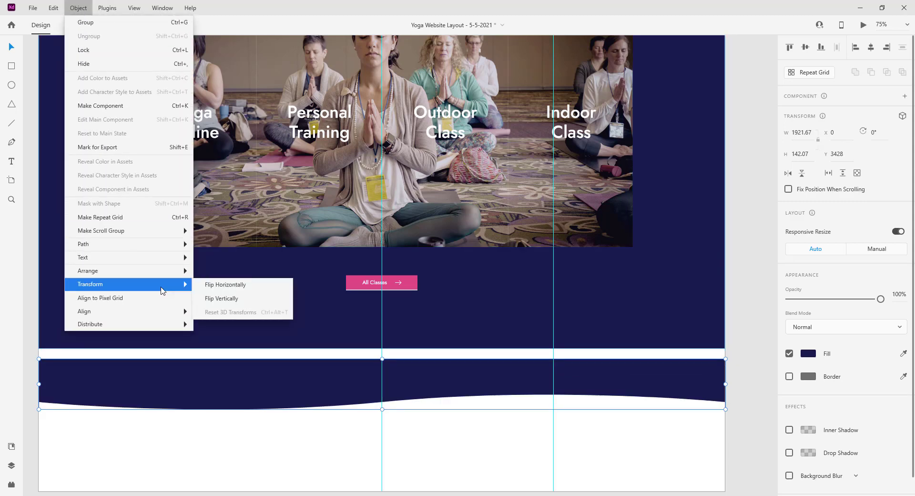
click(230, 289)
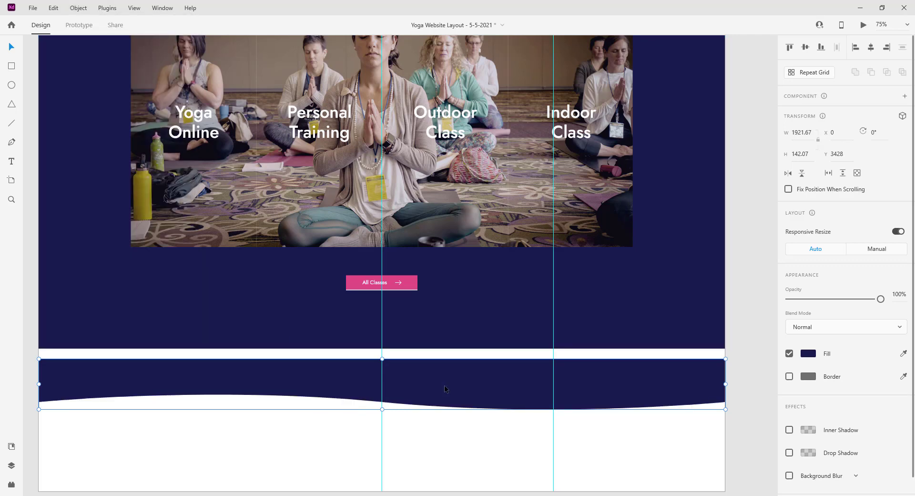
Step: Move the flipped wave up to Y 3298 so it overlaps the lower edge of the navy rectangle
key(shift+Up)
key(shift+Up)
key(shift+Up)
key(shift+Up)
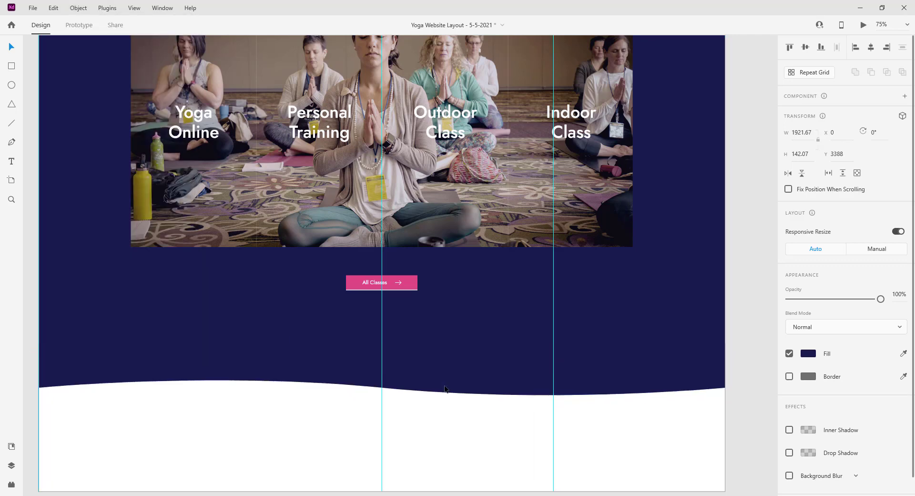
key(shift+Up)
key(shift+Up)
key(shift+Up)
key(shift+Up)
key(shift+Up)
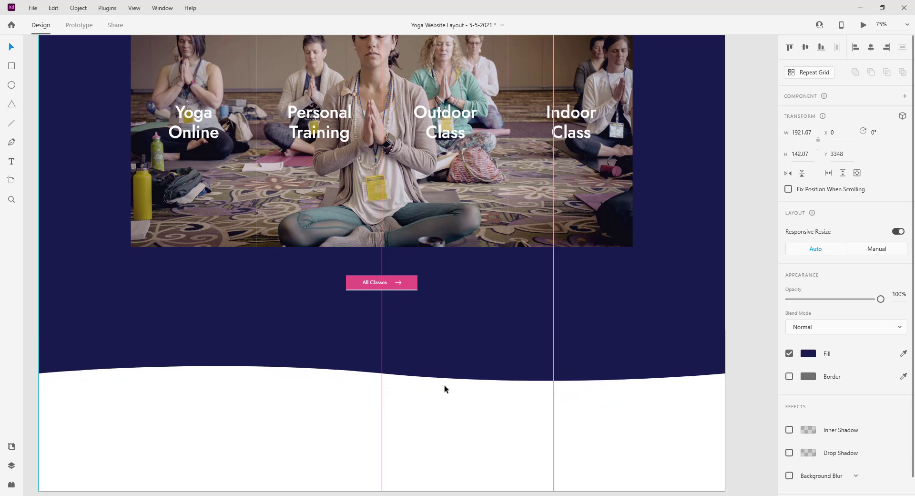
key(shift+Up)
key(shift+Up)
key(shift+Up)
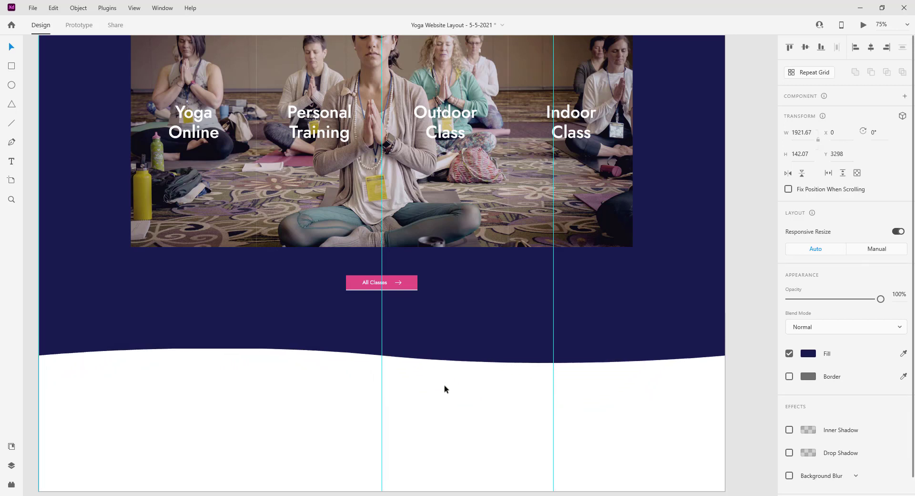
Step: Move the All Classes button down by 40 px, away from the class photo
click(406, 282)
key(shift+Down)
key(shift+Down)
key(shift+Down)
key(shift+Down)
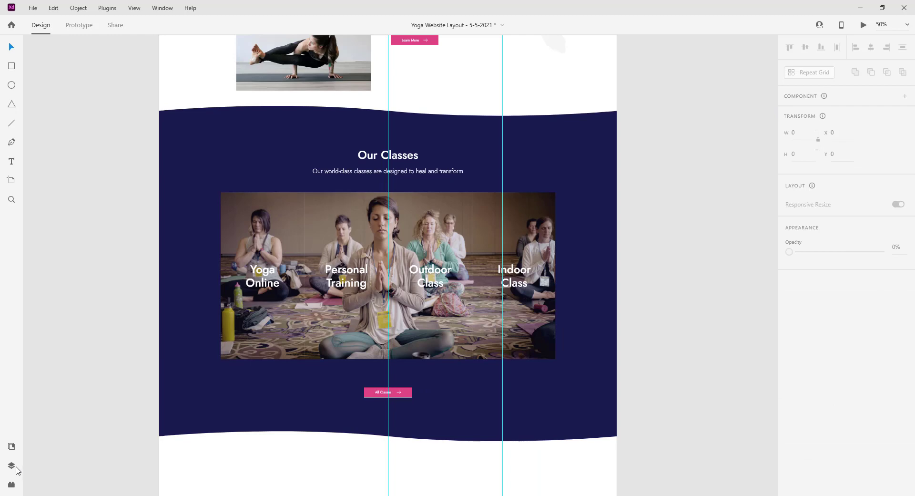
Step: Group the Our Classes heading, its subheading, the photo, the repeat grid and the All Classes button
click(15, 467)
click(14, 466)
key(ctrl+equal)
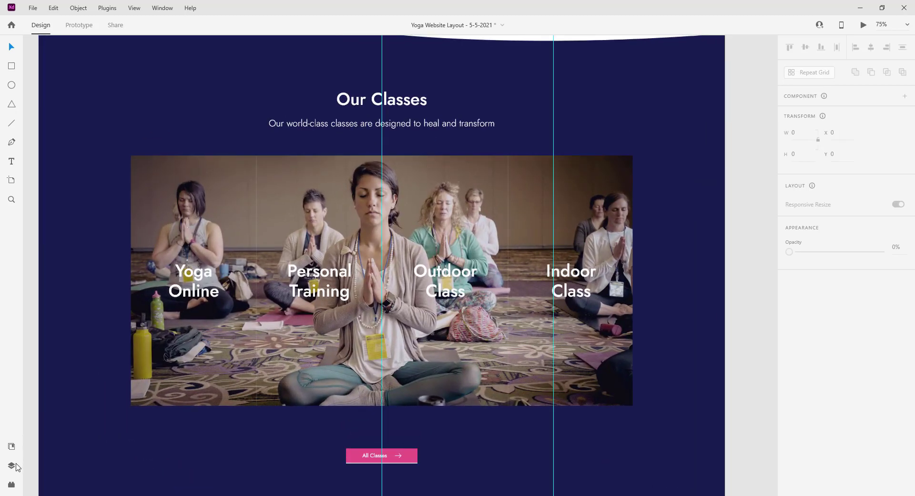
click(15, 467)
click(53, 173)
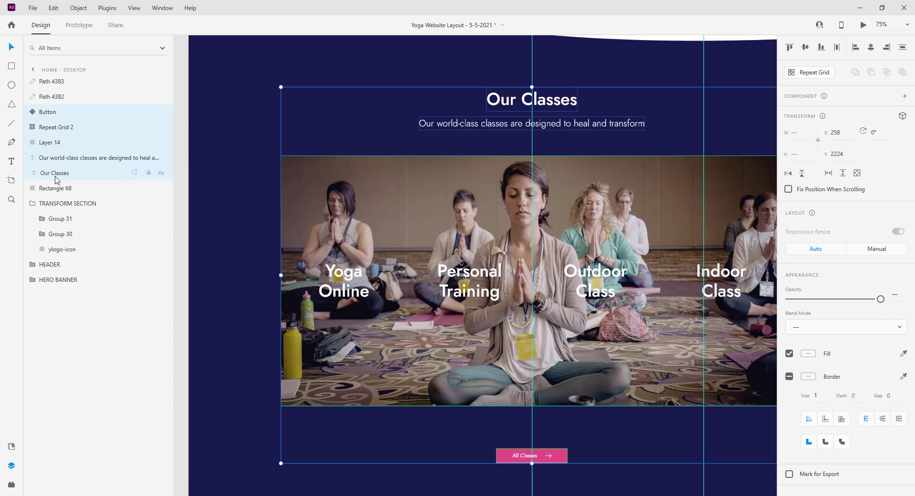
shift+click(51, 114)
key(ctrl+g)
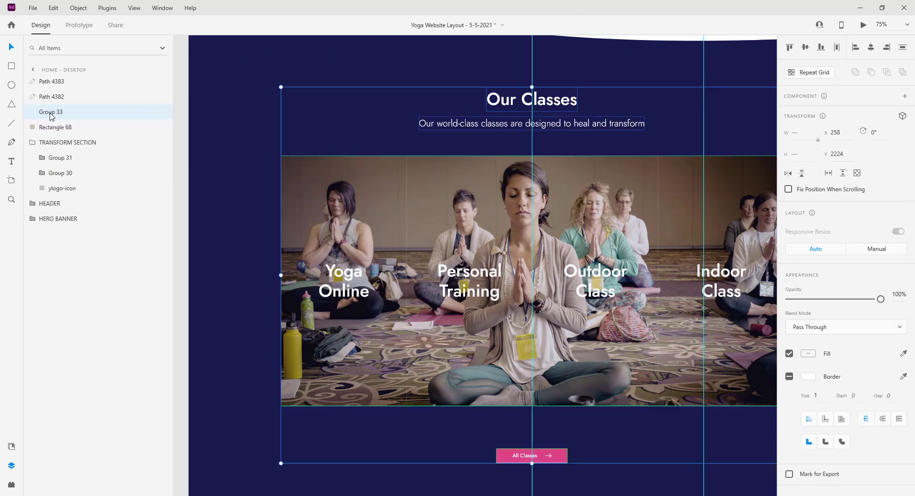
Step: Place both wave paths below the content group in the layer order and group them with the navy rectangle
click(52, 97)
shift+click(51, 85)
drag(52, 85, 44, 120)
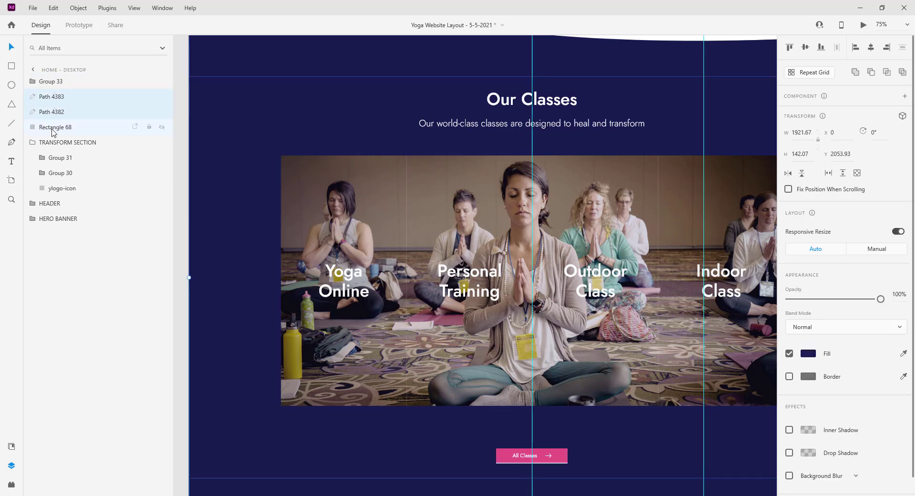
shift+click(54, 127)
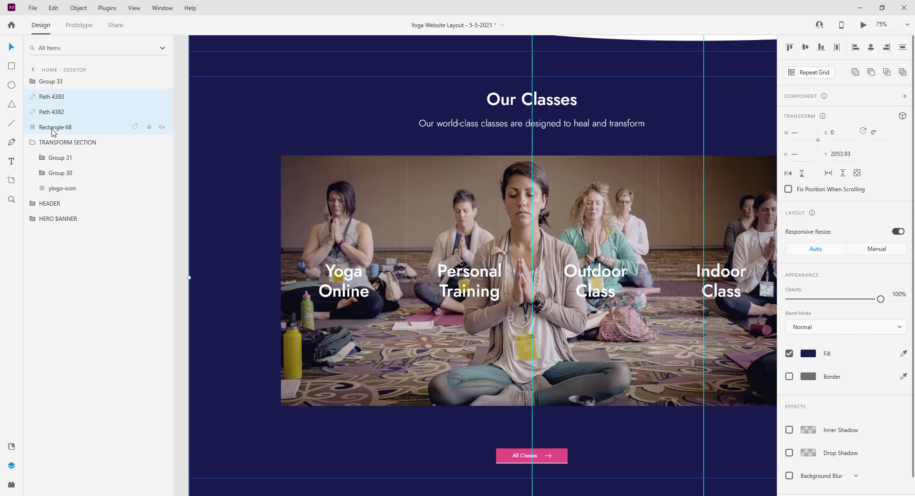
key(ctrl+g)
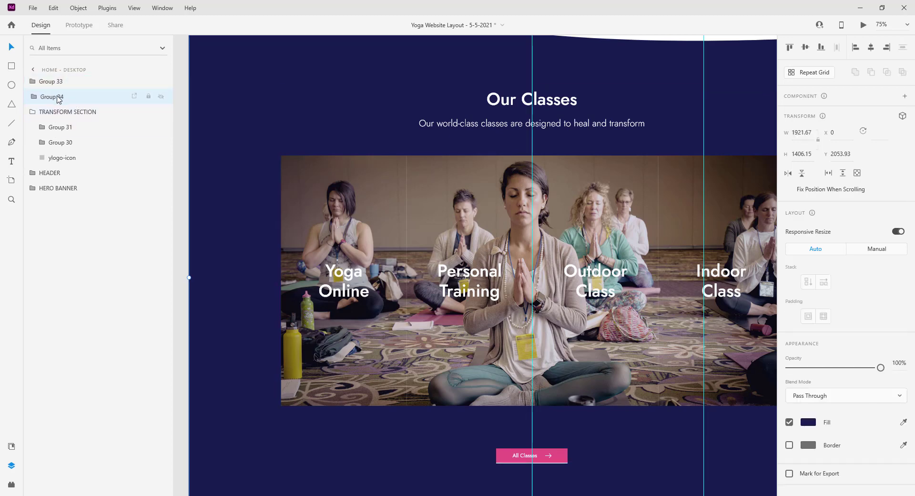
Step: Group the content and background groups together and rename the resulting group CLASSES SECTION
shift+click(59, 84)
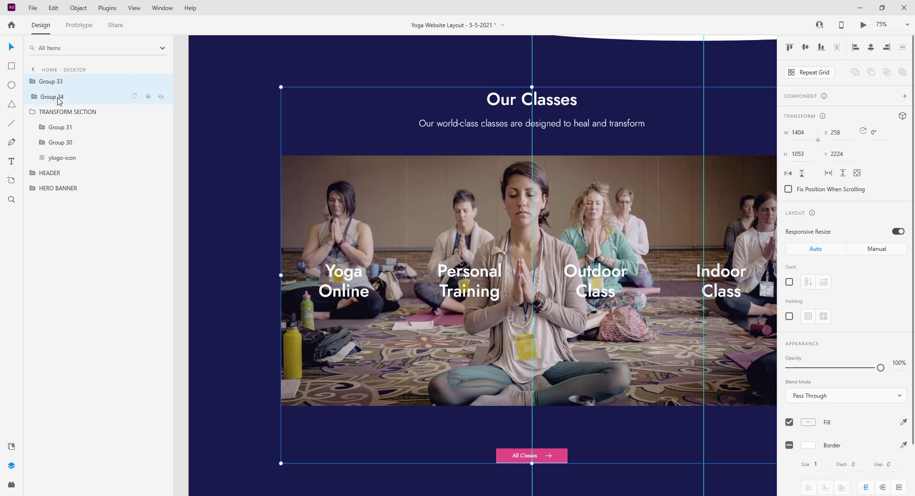
key(ctrl+g)
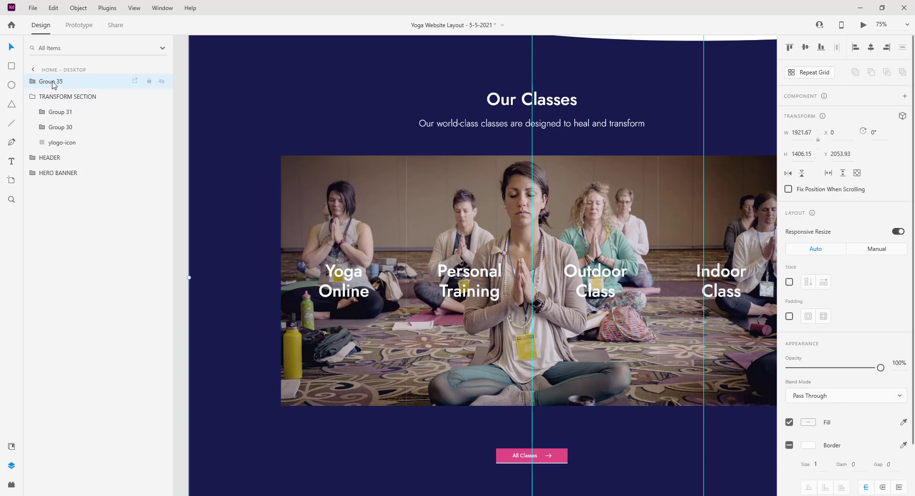
double_click(52, 81)
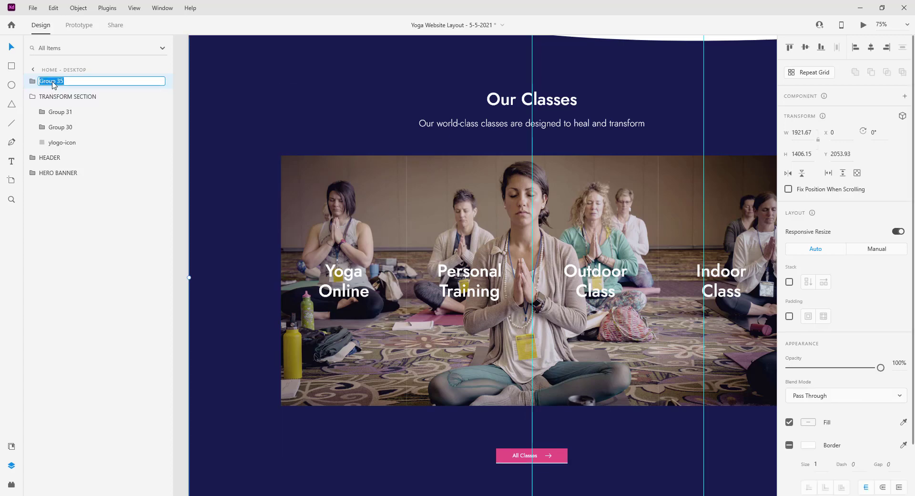
text(CLASSES SECTION)
key(Return)
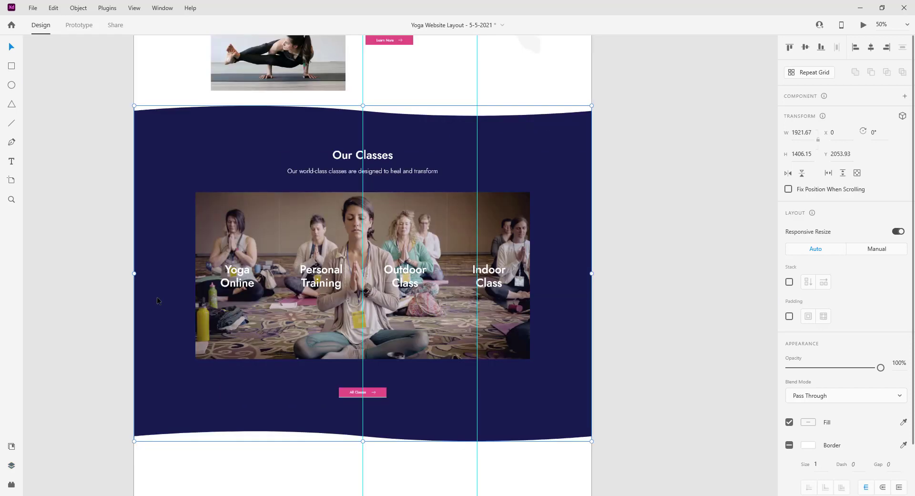
Step: Move the CLASSES SECTION group up to Y 1893.93, overlapping the lowest yoga photo of the section above
key(shift+Up)
key(shift+Up)
key(shift+Up)
key(shift+Up)
key(shift+Up)
key(shift+Up)
key(shift+Up)
key(shift+Up)
key(shift+Up)
key(shift+Up)
key(shift+Up)
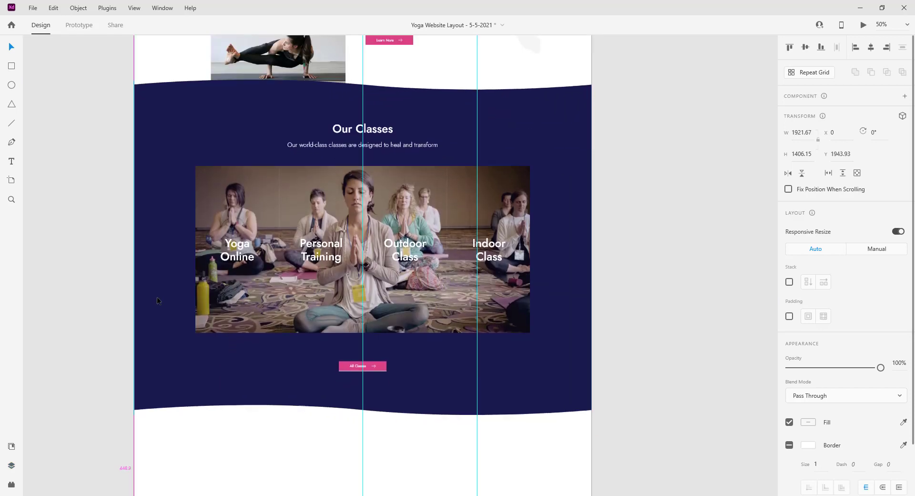
key(shift+Up)
key(shift+Up)
key(shift+Up)
key(shift+Up)
key(shift+Up)
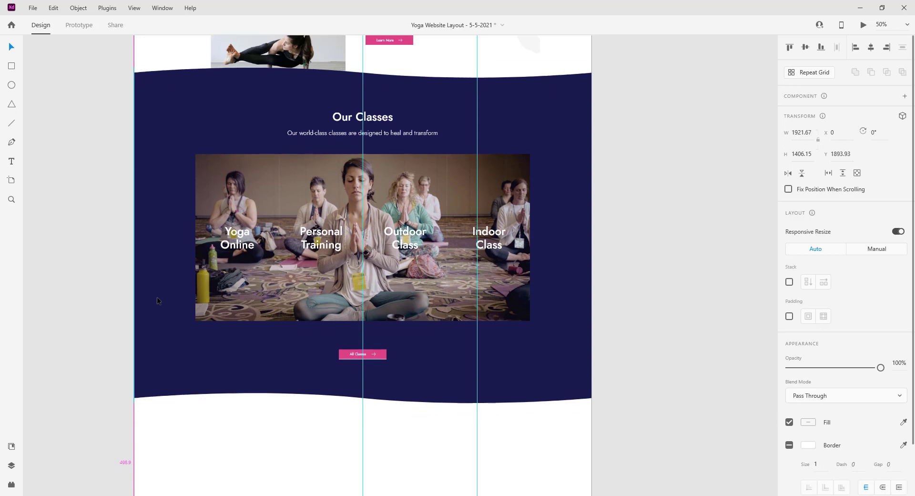
Step: Place the TRANSFORM SECTION group above CLASSES SECTION in the layer order
click(11, 464)
click(62, 96)
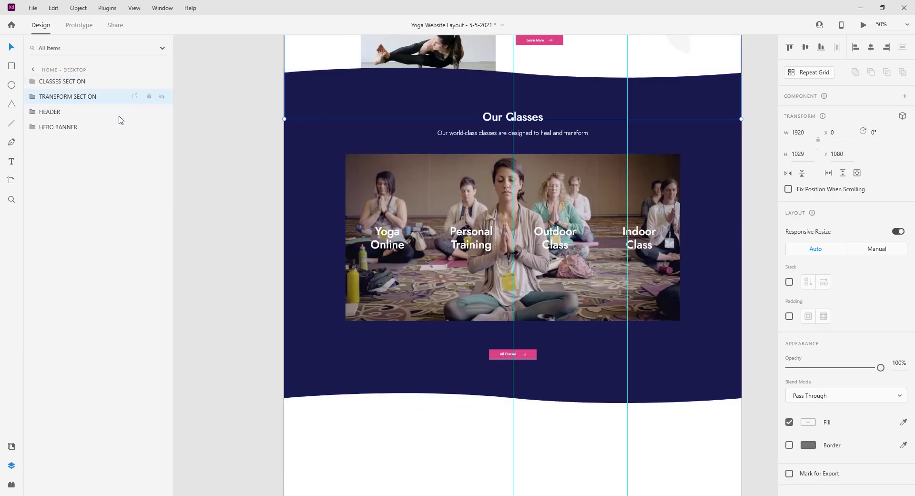
scroll(478, 116, up, 5)
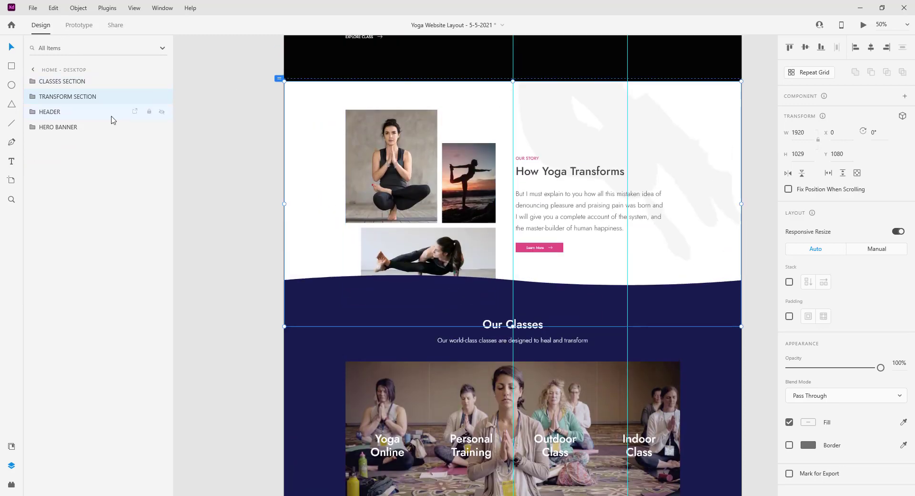
drag(31, 97, 30, 80)
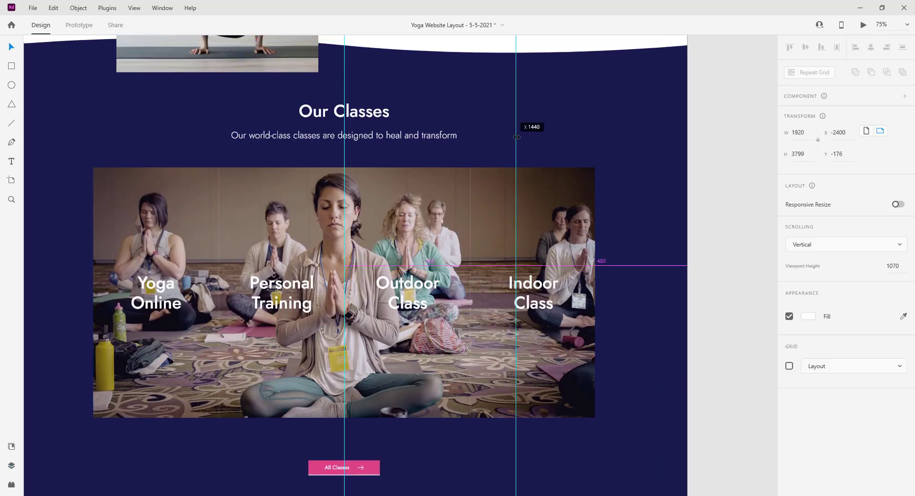
Step: Remove the centre guide and the vertical guide at X 1440 from the artboard
drag(515, 262, 745, 186)
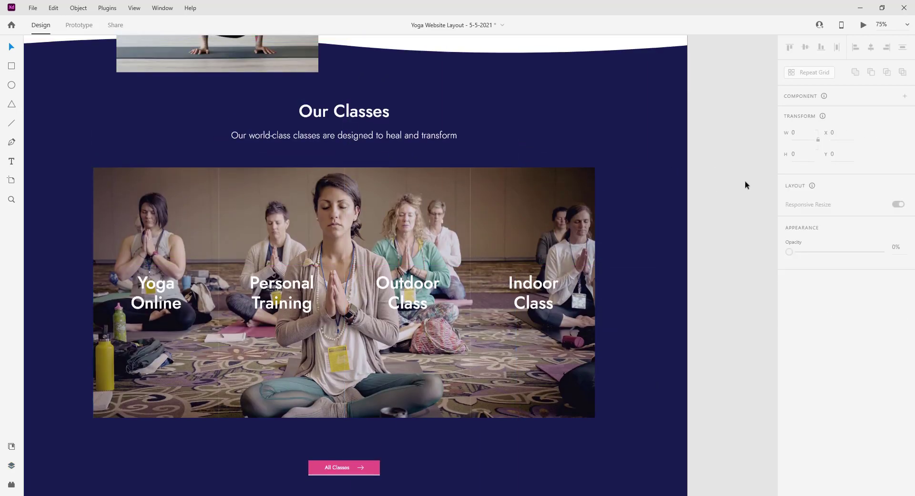